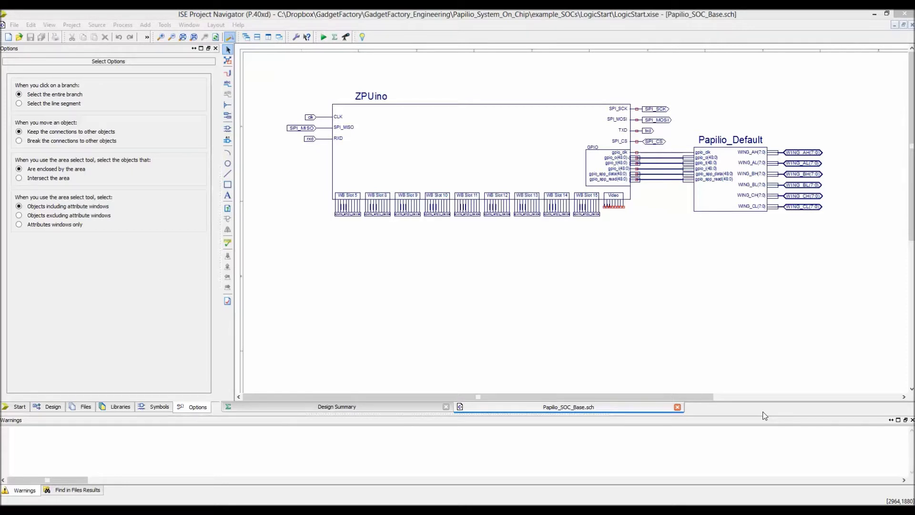
Select the Papilio_Default board symbol on the Papilio_SOC_Base schematic.
{"action": "left_click", "coordinate": [723, 185]}
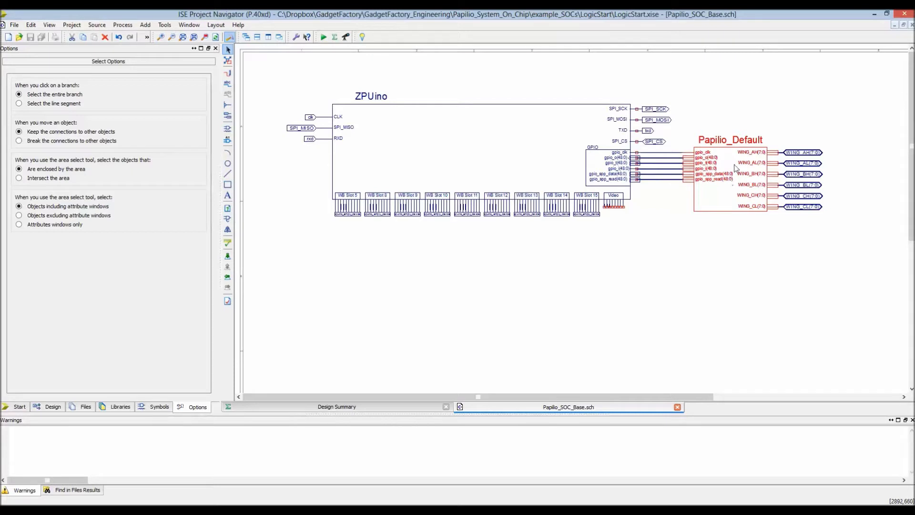
{"action": "mouse_move", "coordinate": [730, 164]}
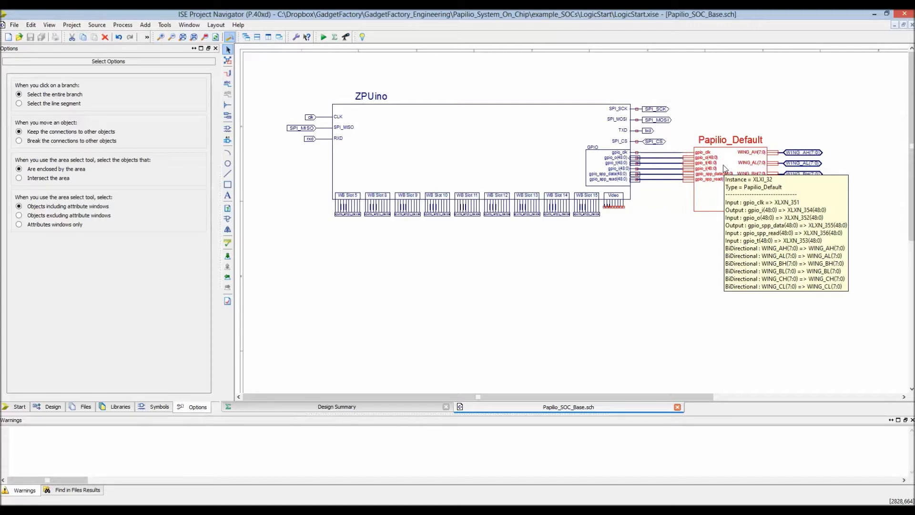
Delete Papilio_Default and place a LogicStart_MegaWing on its dangling GPIO and WING wires.
{"action": "key", "text": "Delete"}
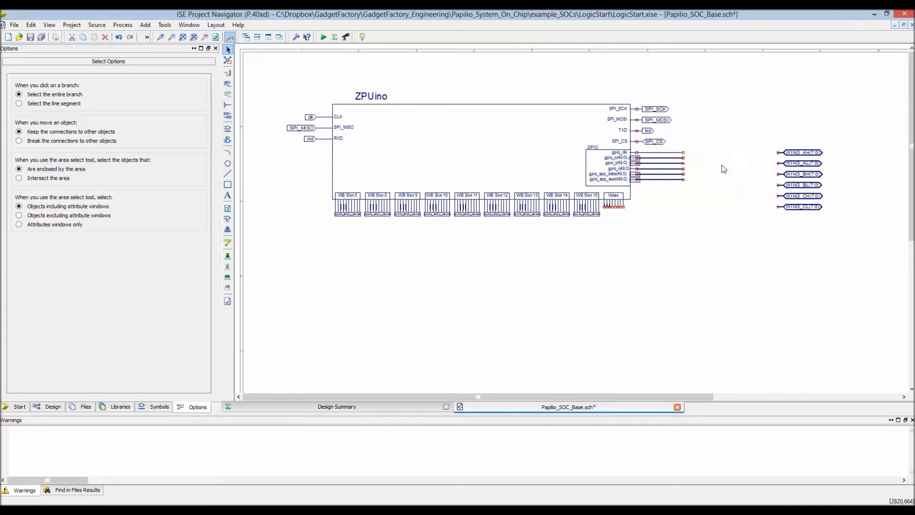
{"action": "left_click", "coordinate": [154, 408]}
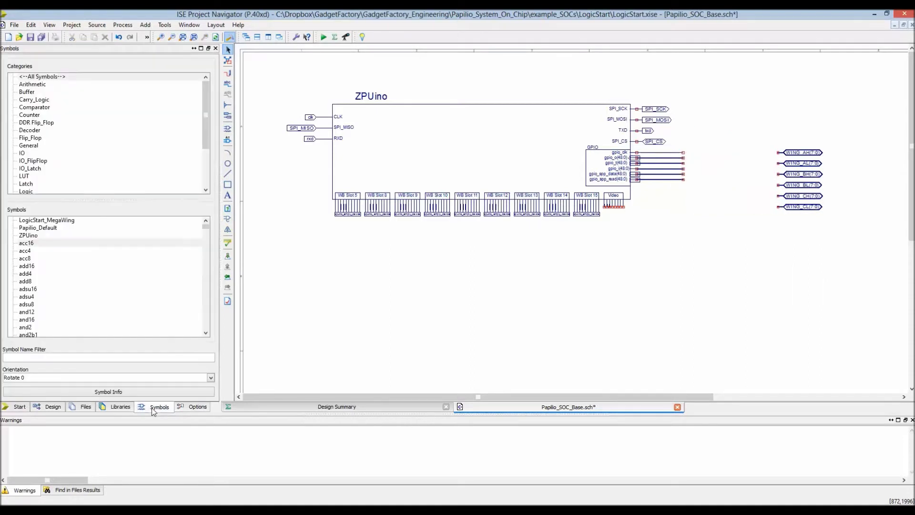
{"action": "scroll", "coordinate": [205, 143], "scroll_direction": "down", "scroll_amount": 3}
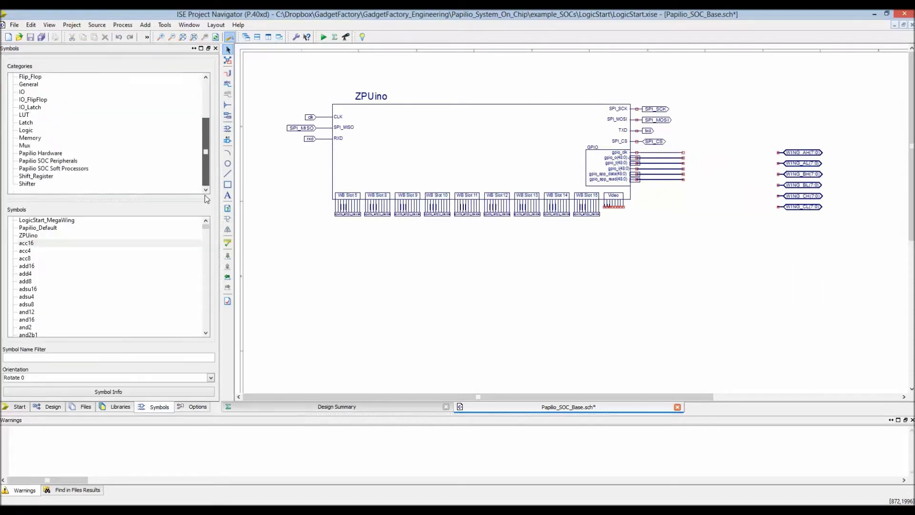
{"action": "left_click", "coordinate": [56, 153]}
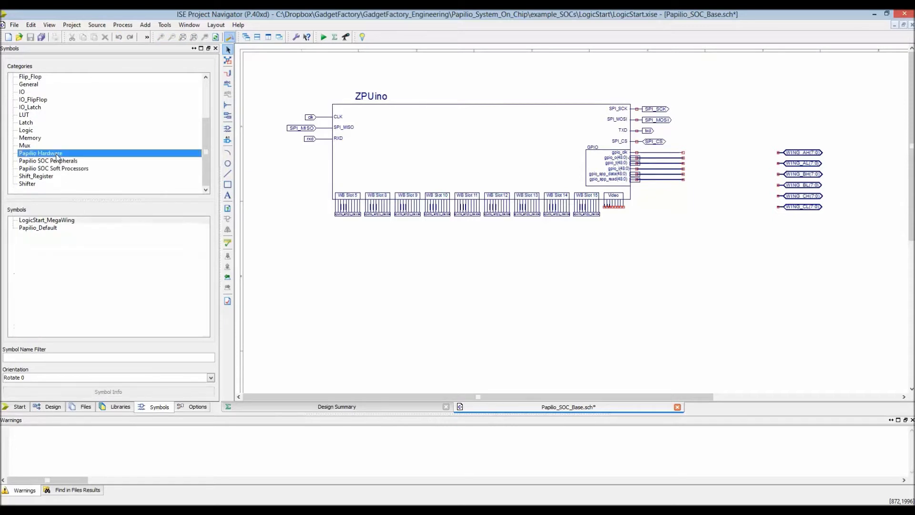
{"action": "left_click", "coordinate": [57, 221]}
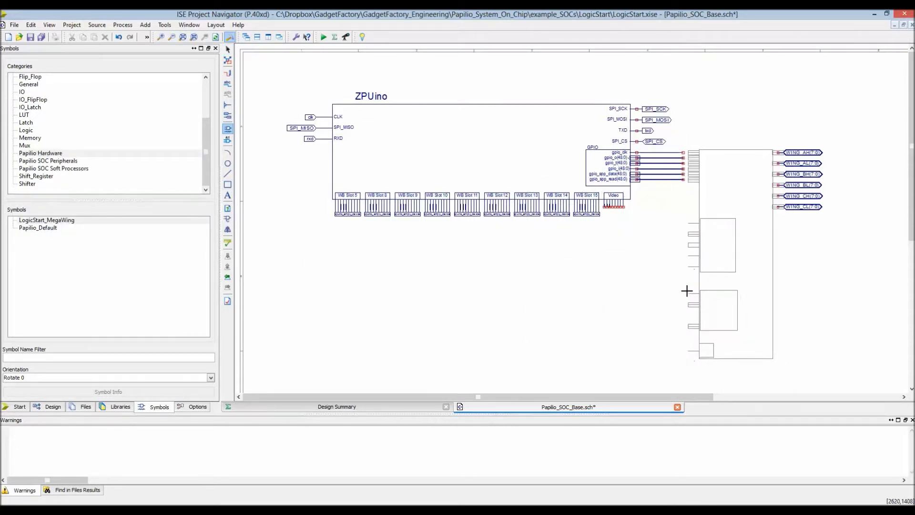
{"action": "left_click", "coordinate": [683, 292]}
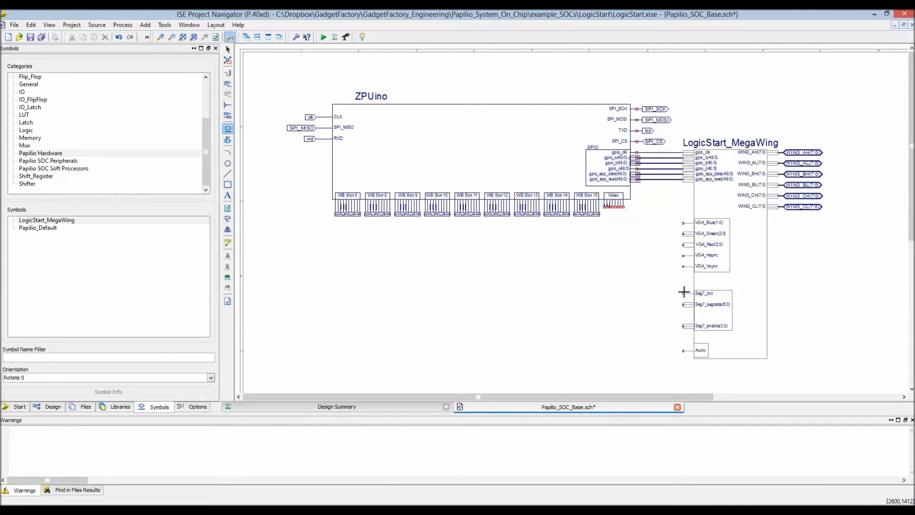
{"action": "key", "text": "Escape"}
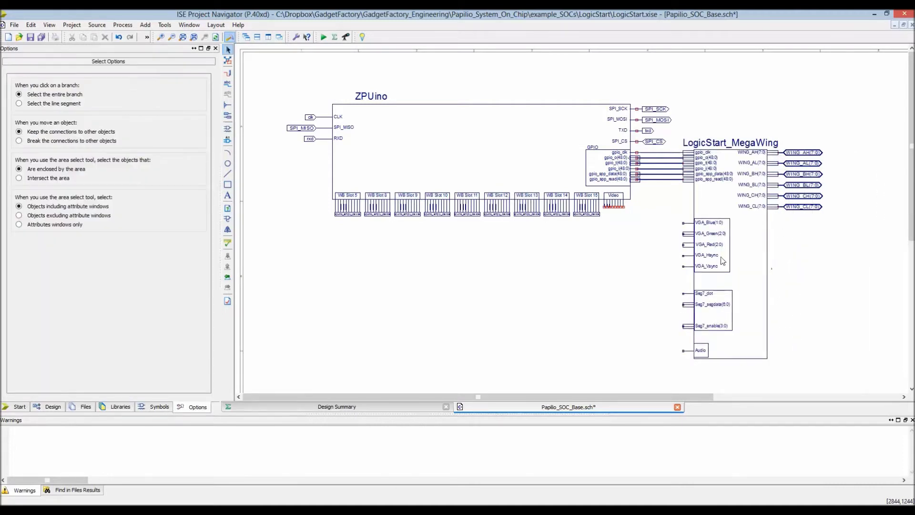
{"action": "left_click_drag", "start_coordinate": [652, 205], "coordinate": [743, 367]}
Push into the LogicStart_MegaWing symbol to open its VHDL source.
{"action": "left_click", "coordinate": [739, 247]}
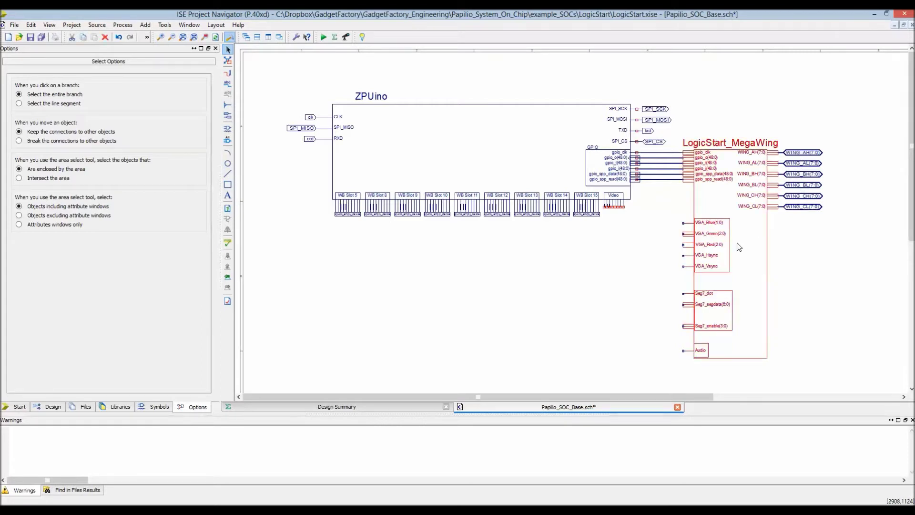
{"action": "right_click", "coordinate": [738, 247]}
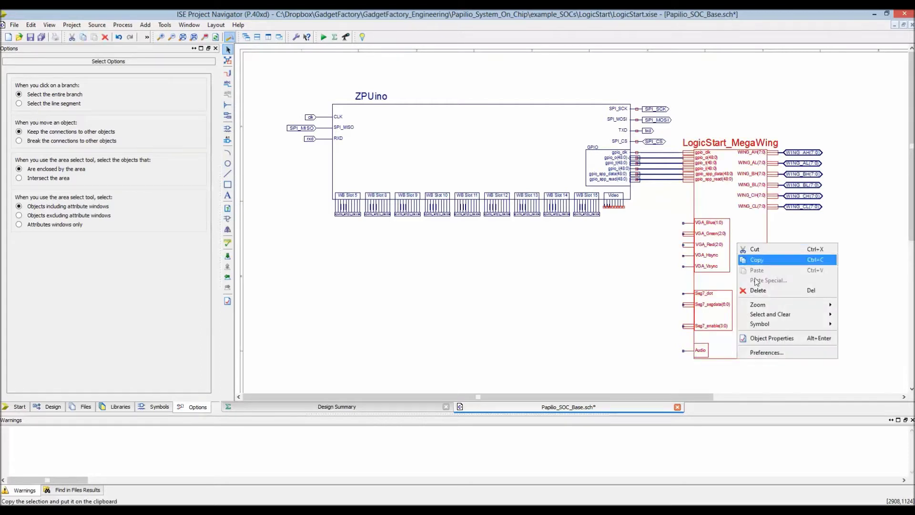
{"action": "mouse_move", "coordinate": [773, 326]}
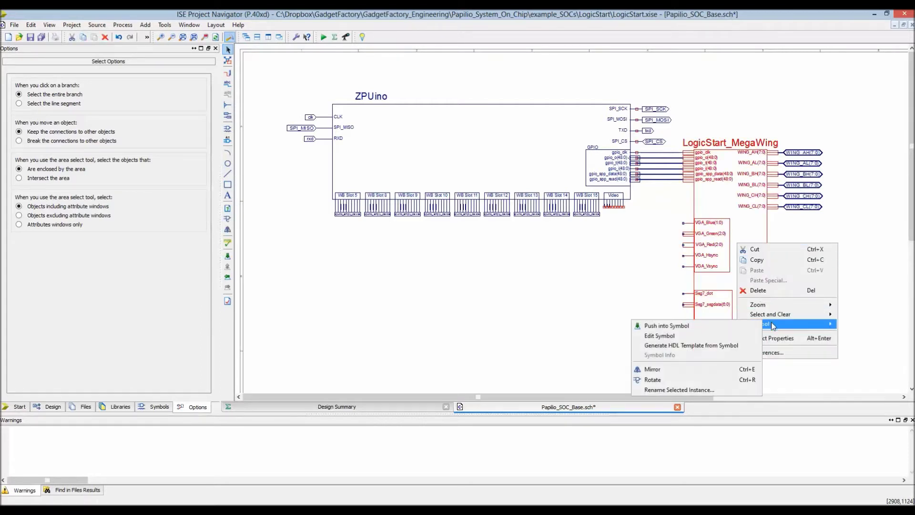
{"action": "left_click", "coordinate": [700, 329]}
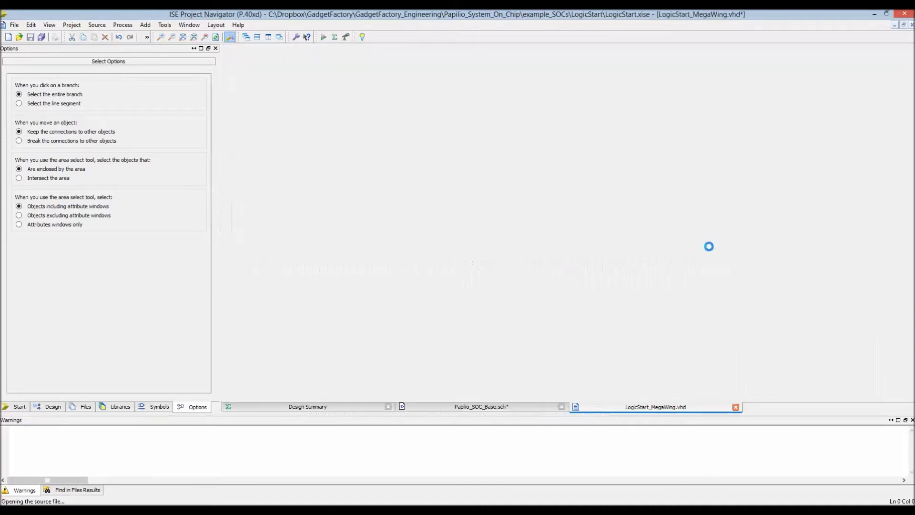
Scroll through the LogicStart_MegaWing.vhd pin mappings, then close it to return to the schematic.
{"action": "scroll", "coordinate": [559, 185], "scroll_direction": "down", "scroll_amount": 5}
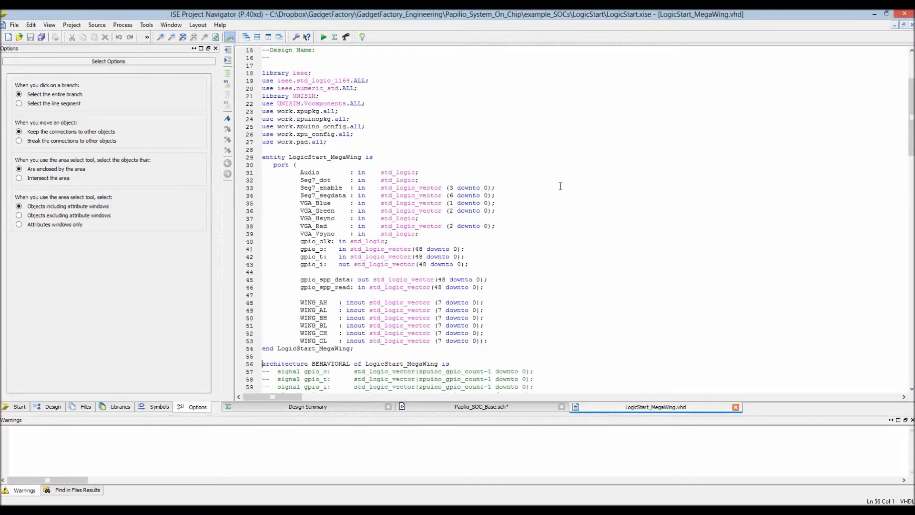
{"action": "left_click_drag", "start_coordinate": [911, 123], "coordinate": [911, 190]}
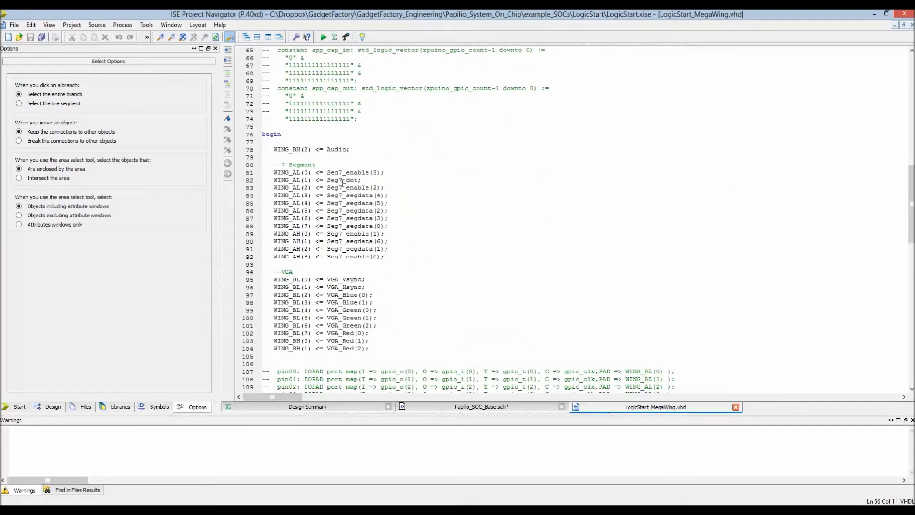
{"action": "left_click_drag", "start_coordinate": [911, 205], "coordinate": [912, 220]}
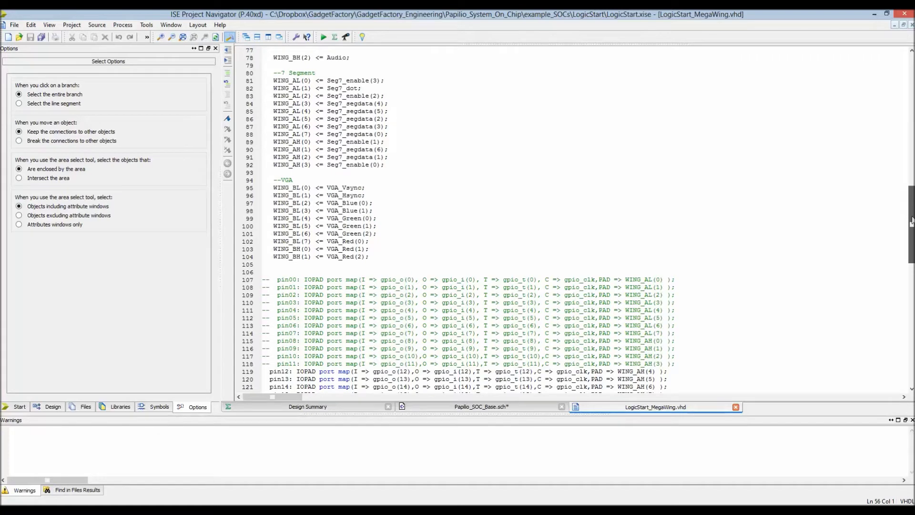
{"action": "left_click_drag", "start_coordinate": [913, 220], "coordinate": [912, 285]}
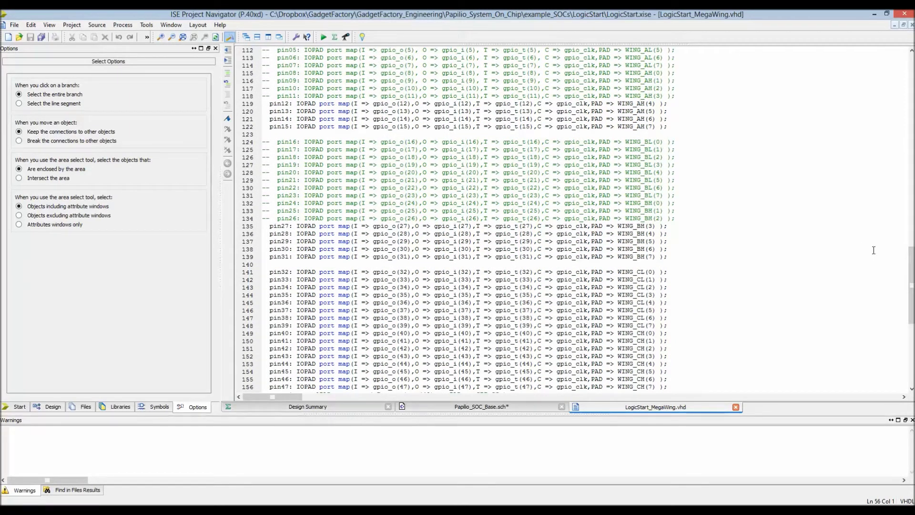
{"action": "scroll", "coordinate": [911, 279], "scroll_direction": "down", "scroll_amount": 2}
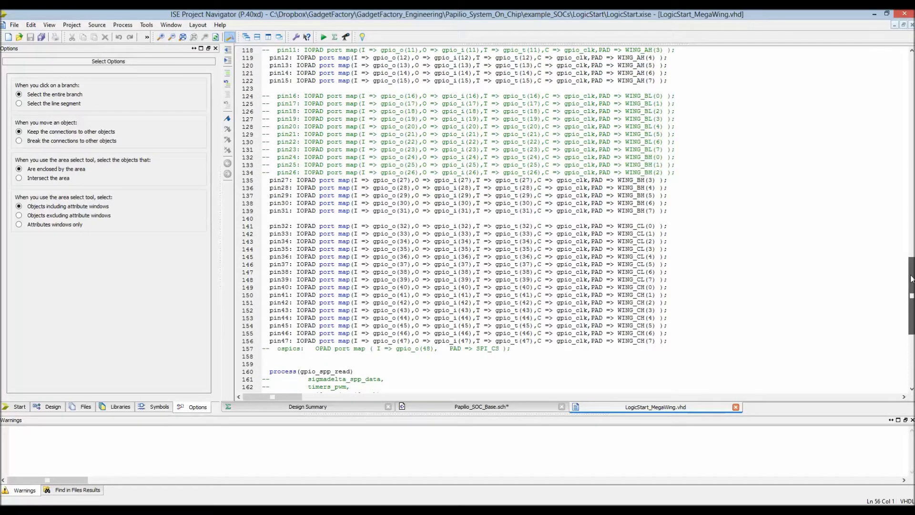
{"action": "scroll", "coordinate": [911, 279], "scroll_direction": "down", "scroll_amount": 9}
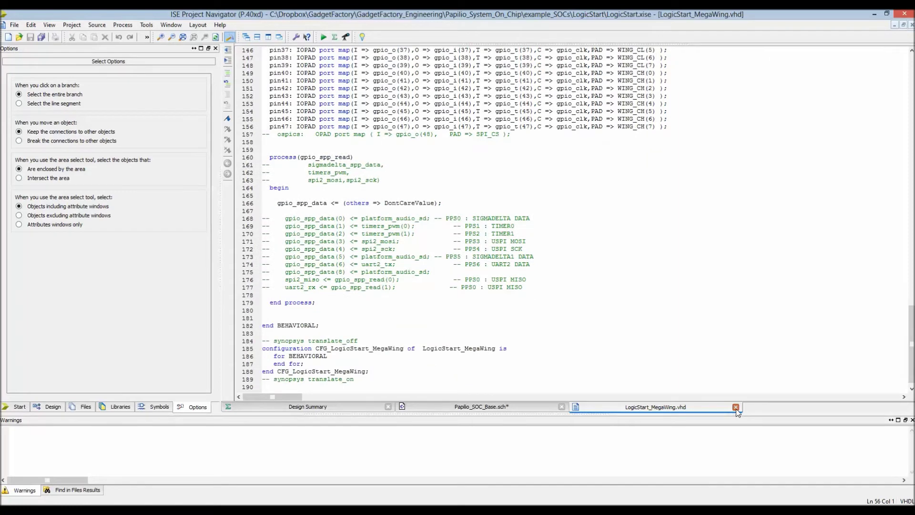
{"action": "left_click", "coordinate": [735, 407]}
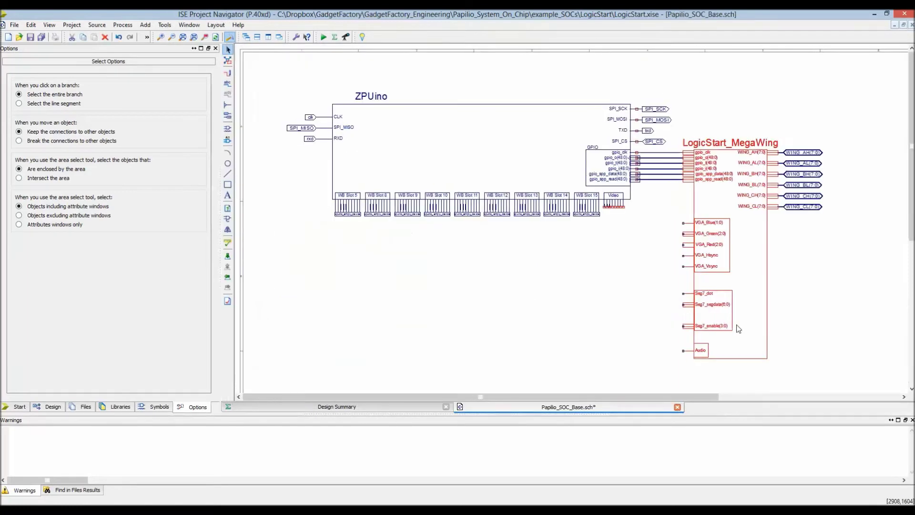
Place a zpuino_sevenseg symbol from Papilio SOC Peripherals below the ZPUino.
{"action": "left_click", "coordinate": [524, 263]}
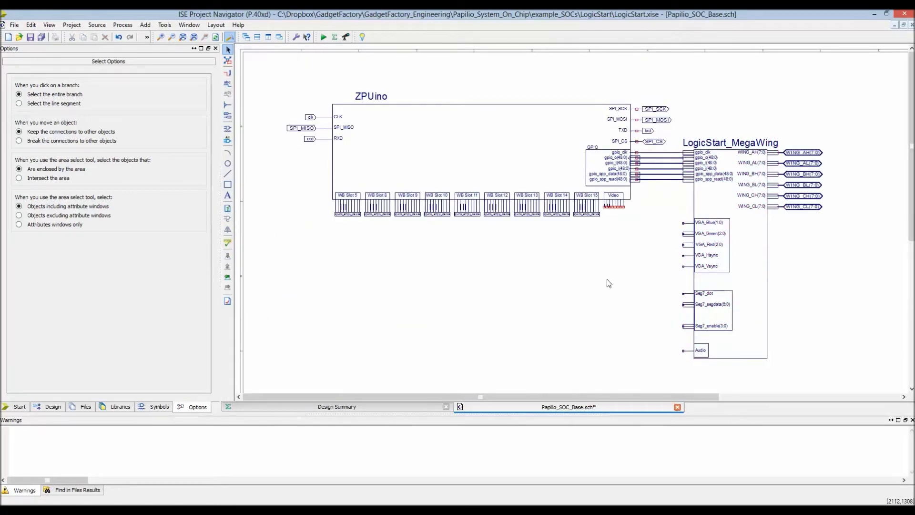
{"action": "left_click", "coordinate": [157, 407]}
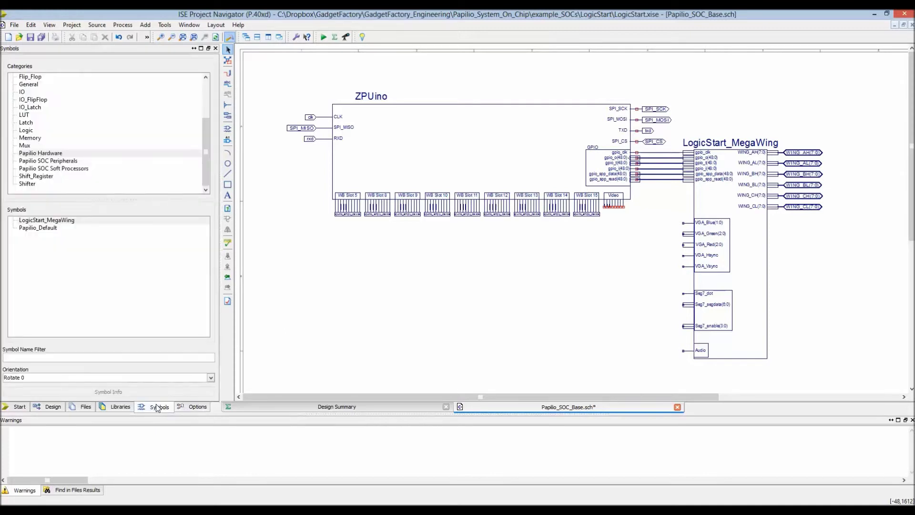
{"action": "left_click", "coordinate": [62, 161]}
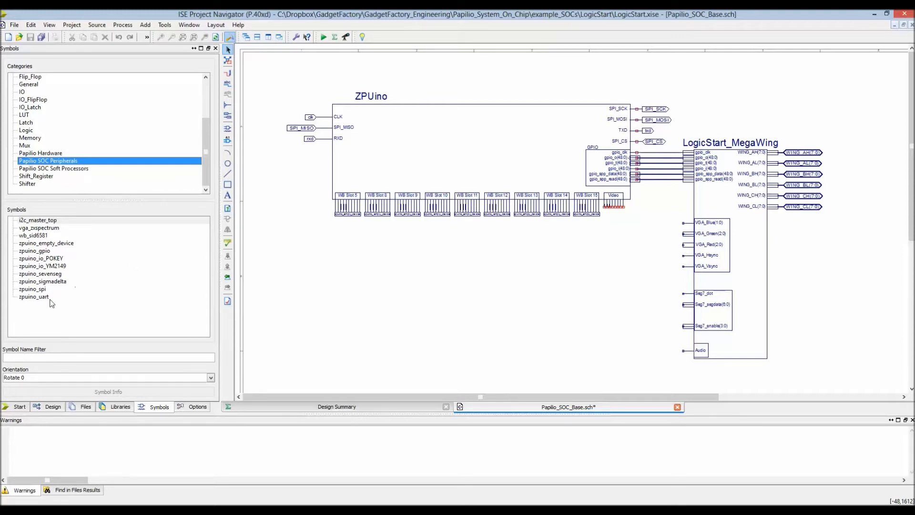
{"action": "left_click", "coordinate": [64, 275]}
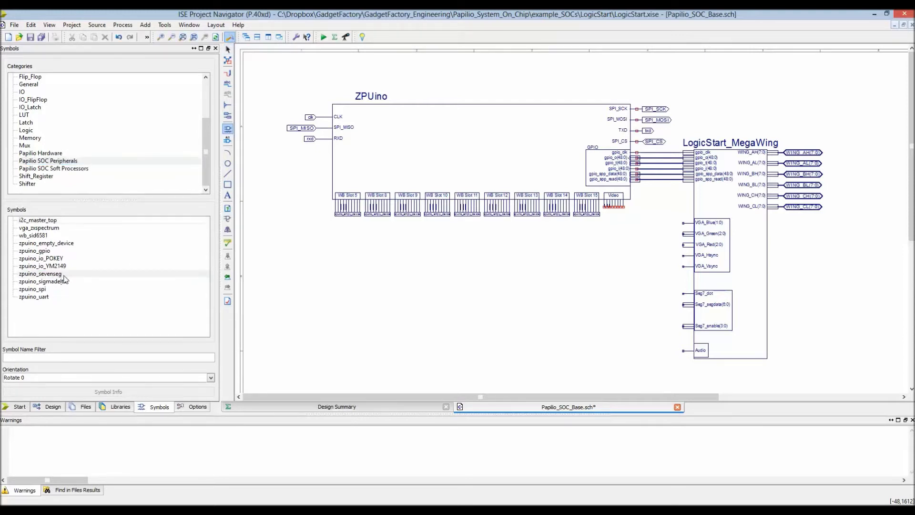
{"action": "left_click", "coordinate": [310, 273]}
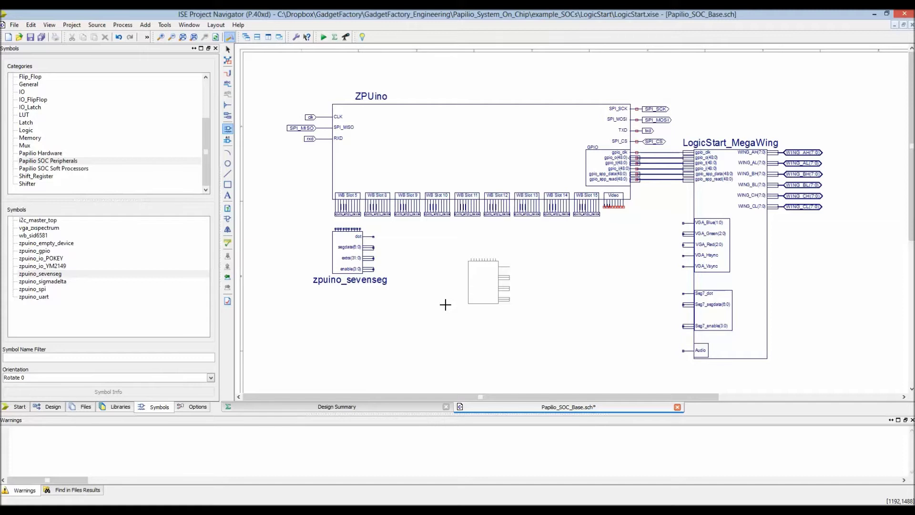
{"action": "key", "text": "Escape"}
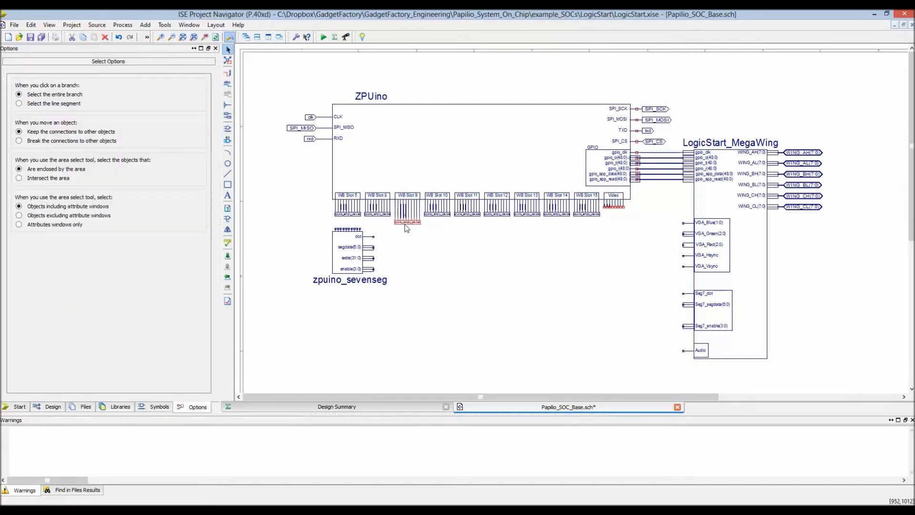
Delete WB Slot 9's empty device and move zpuino_sevenseg onto that slot's pins.
{"action": "scroll", "coordinate": [405, 224], "scroll_direction": "up", "scroll_amount": 4, "text": "ctrl"}
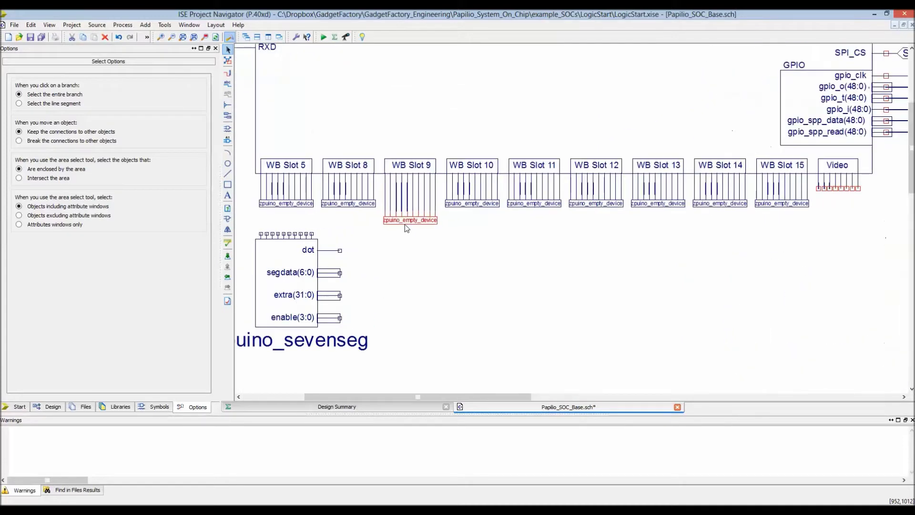
{"action": "left_click", "coordinate": [407, 224]}
{"action": "key", "text": "Delete"}
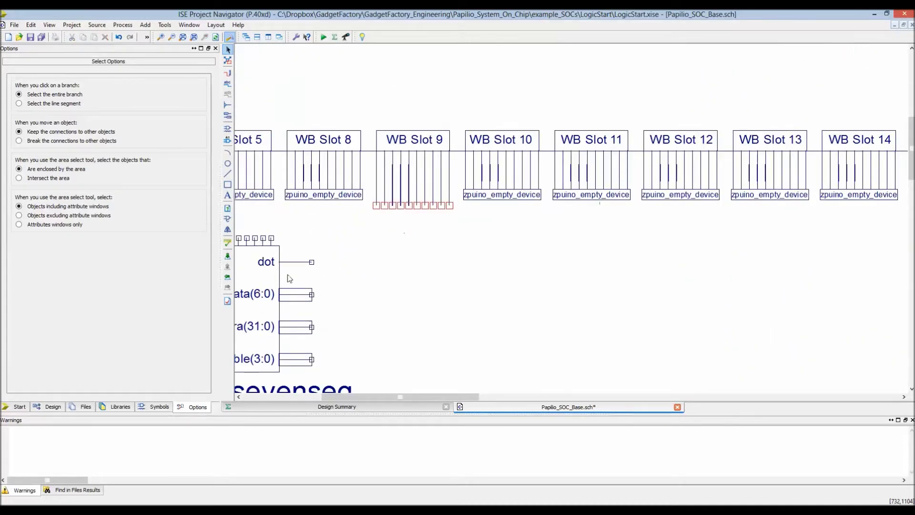
{"action": "left_click_drag", "start_coordinate": [268, 293], "coordinate": [442, 260]}
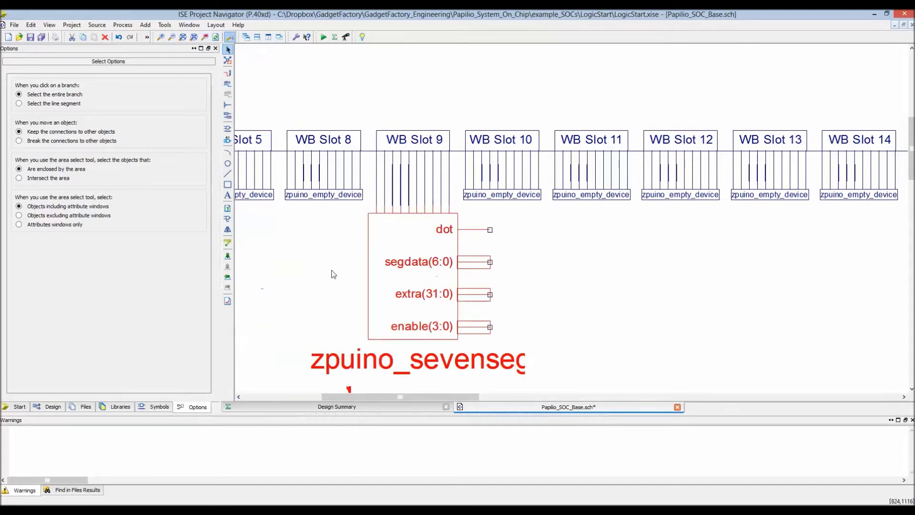
{"action": "scroll", "coordinate": [327, 270], "scroll_direction": "down", "scroll_amount": 3}
{"action": "scroll", "coordinate": [327, 270], "scroll_direction": "down", "scroll_amount": 3, "text": "ctrl"}
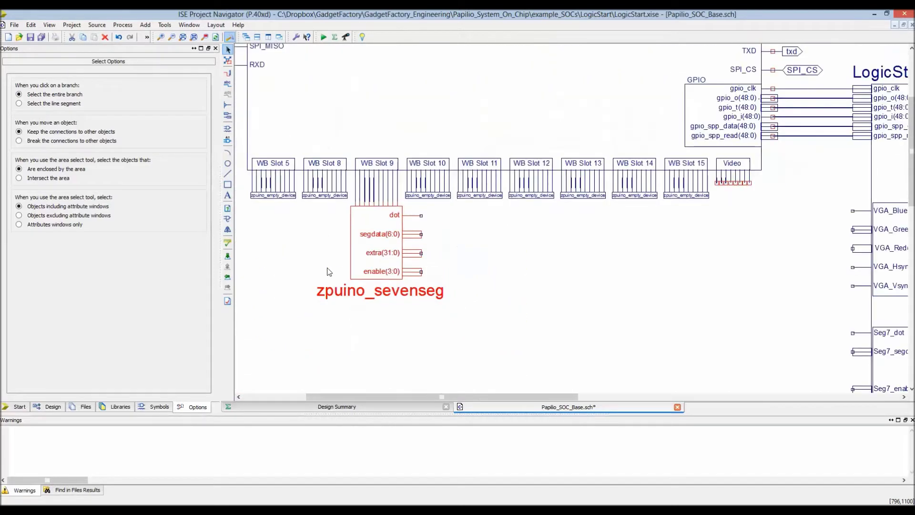
Place a zpuino_sigmadelta block on the schematic.
{"action": "left_click", "coordinate": [160, 406]}
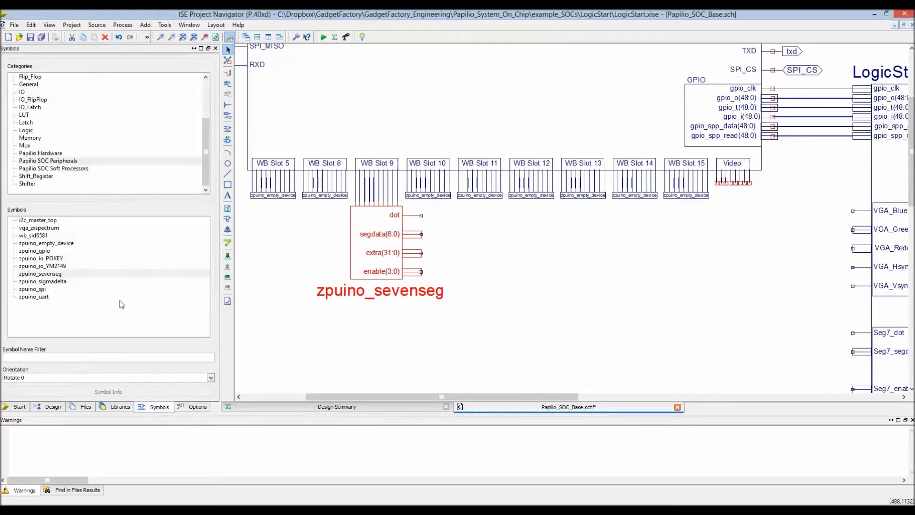
{"action": "left_click", "coordinate": [61, 285]}
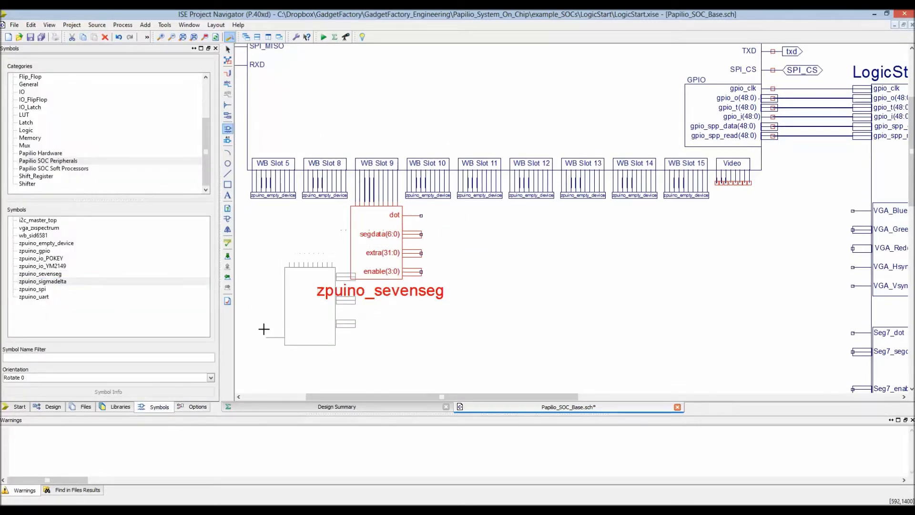
{"action": "scroll", "coordinate": [244, 350], "scroll_direction": "down", "scroll_amount": 3}
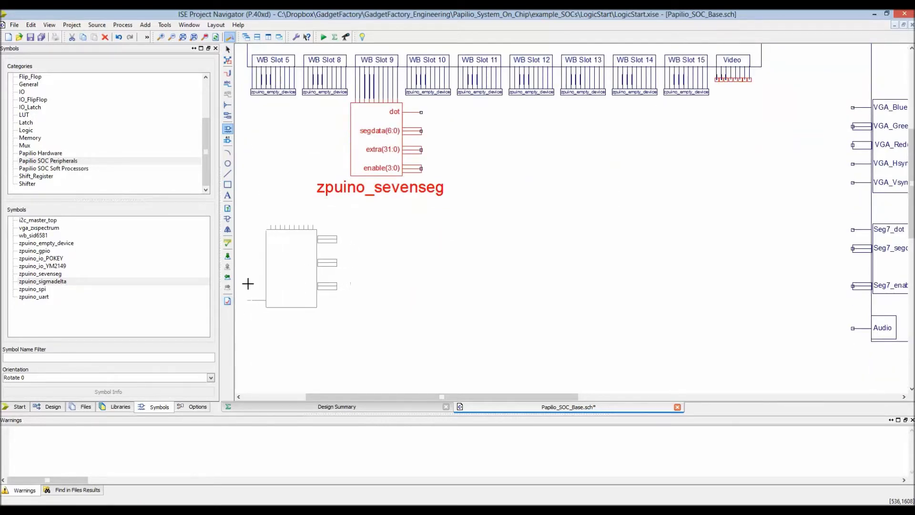
{"action": "scroll", "coordinate": [247, 284], "scroll_direction": "left", "scroll_amount": 1, "text": "shift"}
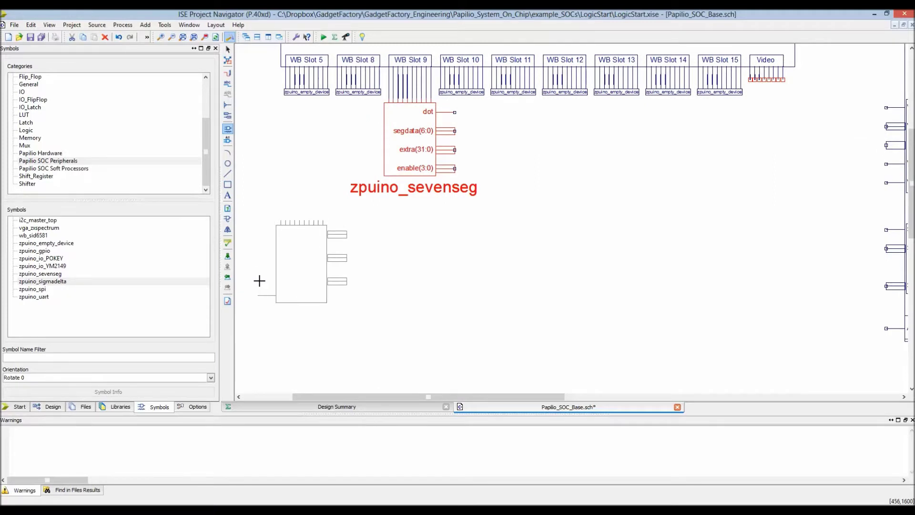
{"action": "left_click", "coordinate": [264, 272]}
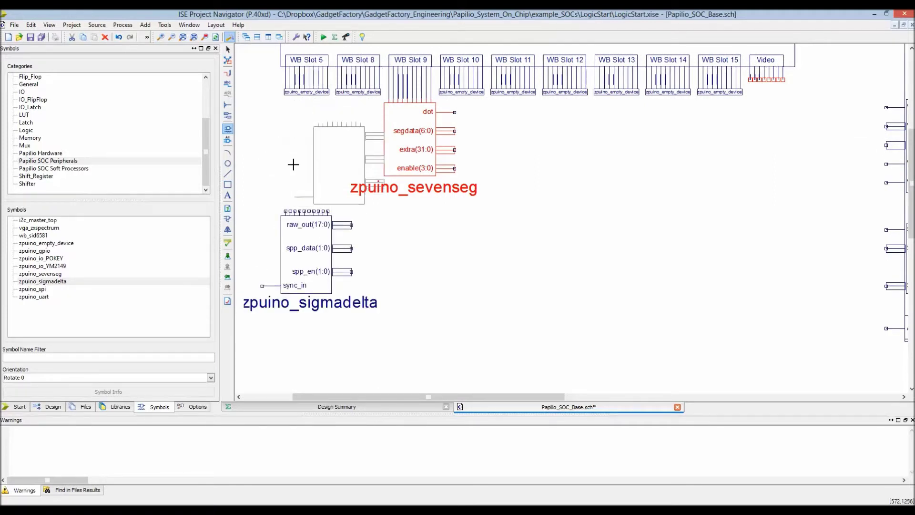
{"action": "key", "text": "Escape"}
Move WB Slot 5's empty device down and position zpuino_sigmadelta under WB Slot 5.
{"action": "left_click_drag", "start_coordinate": [299, 96], "coordinate": [302, 199]}
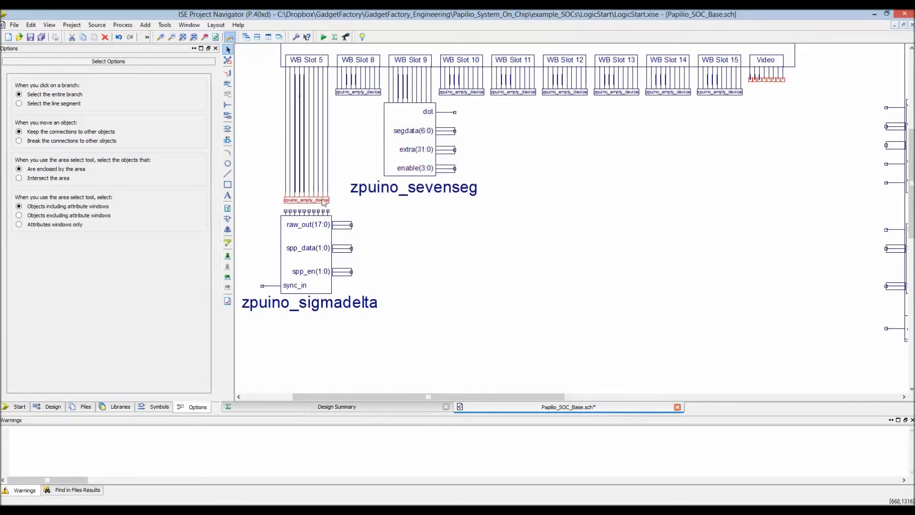
{"action": "left_click", "coordinate": [313, 251]}
{"action": "left_click_drag", "start_coordinate": [313, 251], "coordinate": [312, 319]}
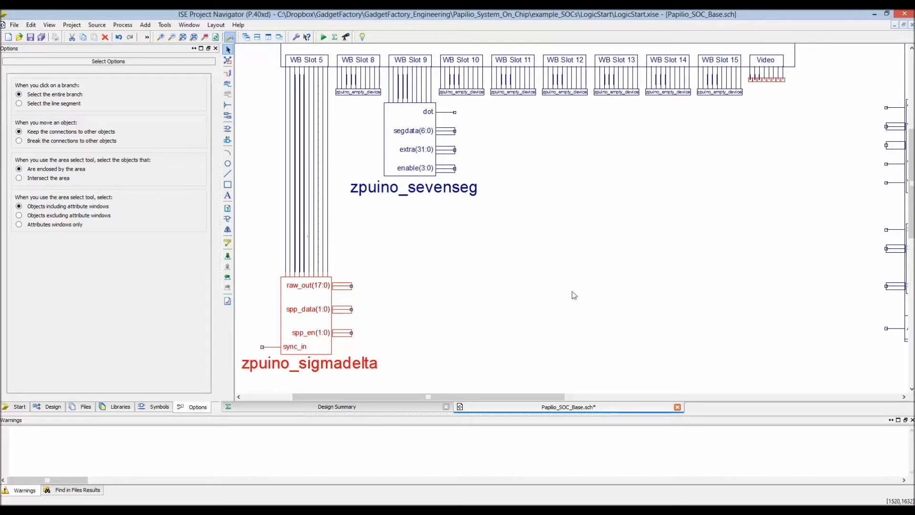
{"action": "scroll", "coordinate": [573, 295], "scroll_direction": "down", "scroll_amount": 1}
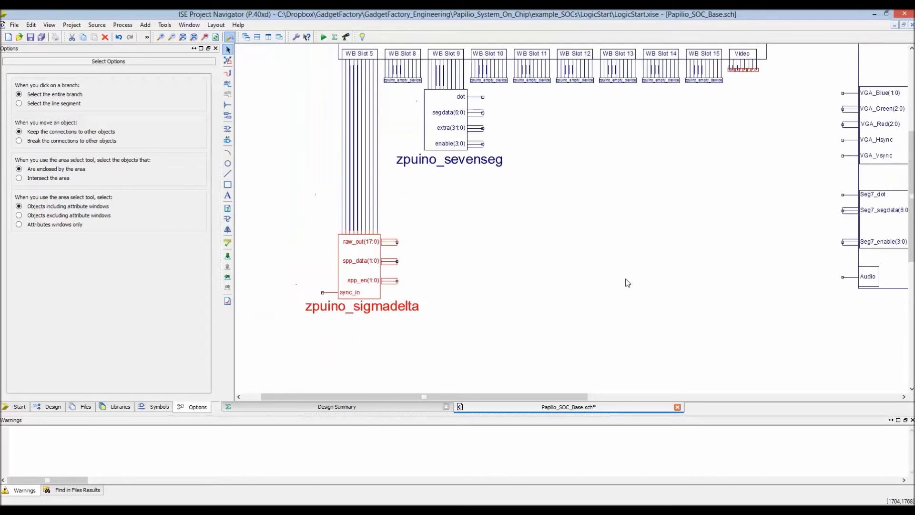
{"action": "scroll", "coordinate": [625, 282], "scroll_direction": "down", "scroll_amount": 1, "text": "ctrl"}
{"action": "left_click_drag", "start_coordinate": [361, 261], "coordinate": [361, 265]}
Move zpuino_sevenseg below WB Slot 9 and wire its dot pin to Seg7_dot.
{"action": "left_click", "coordinate": [530, 289]}
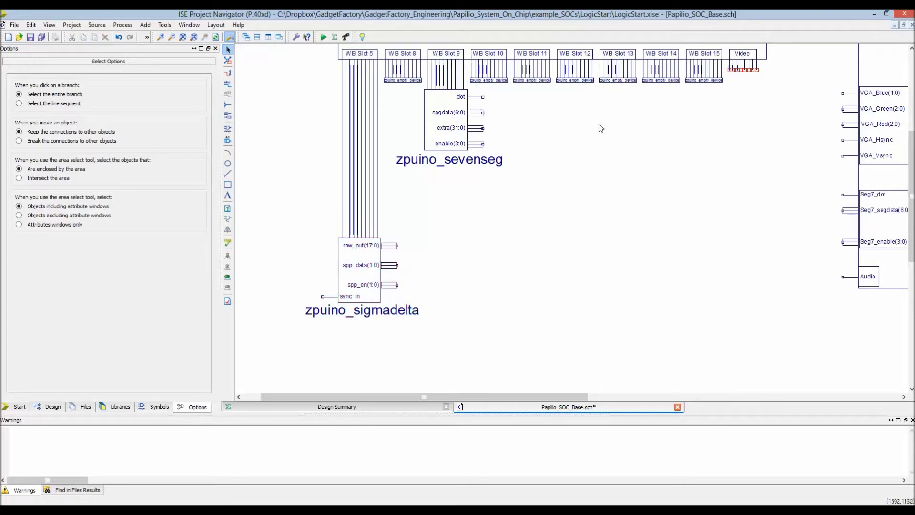
{"action": "left_click_drag", "start_coordinate": [439, 116], "coordinate": [442, 212]}
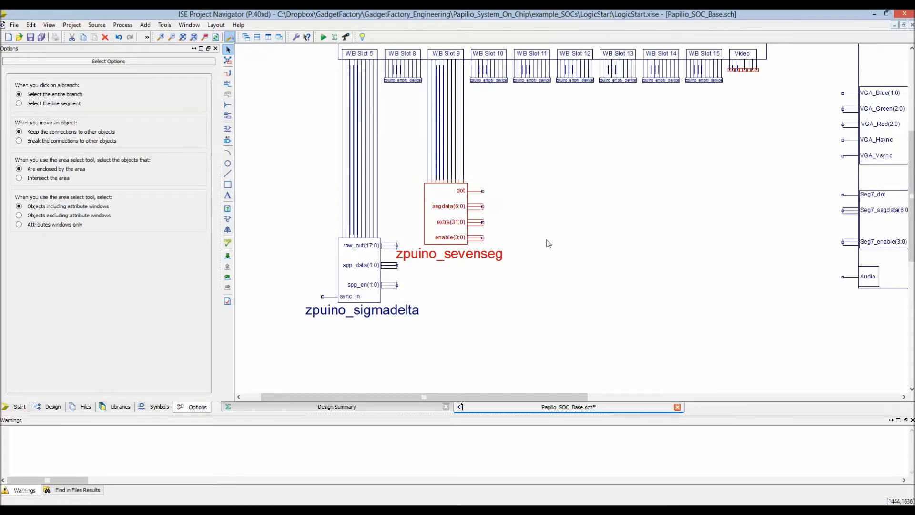
{"action": "left_click", "coordinate": [227, 73]}
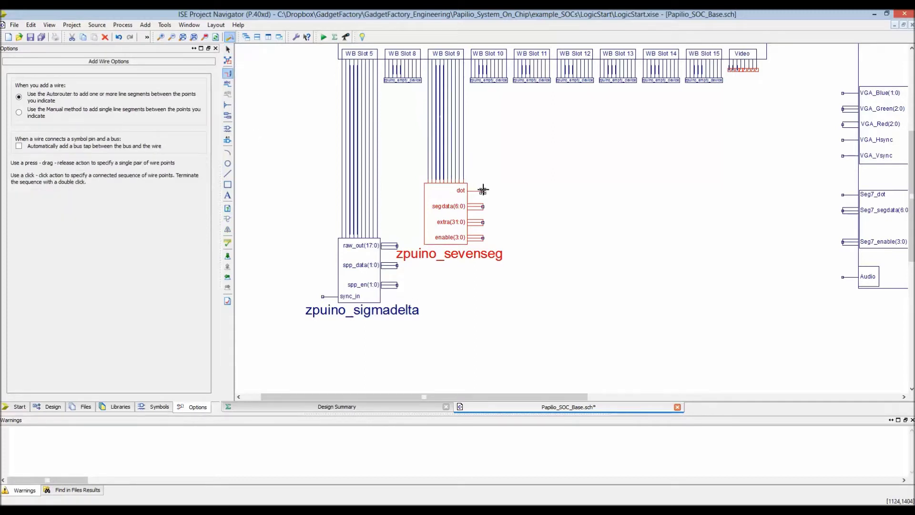
{"action": "left_click_drag", "start_coordinate": [501, 192], "coordinate": [842, 195]}
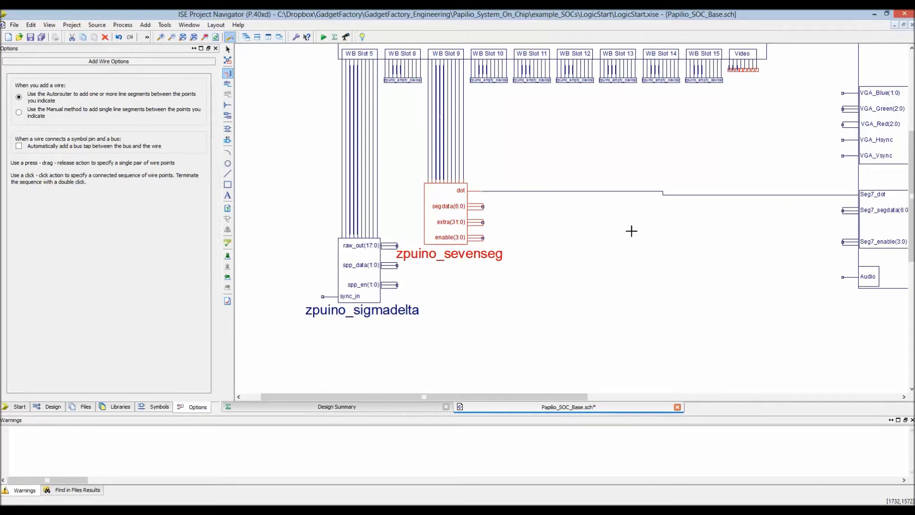
{"action": "key", "text": "Escape"}
{"action": "left_click_drag", "start_coordinate": [448, 210], "coordinate": [448, 213]}
Wire segdata(6:0) to Seg7_segdata and undo the stray wire from extra(31:0).
{"action": "left_click", "coordinate": [227, 74]}
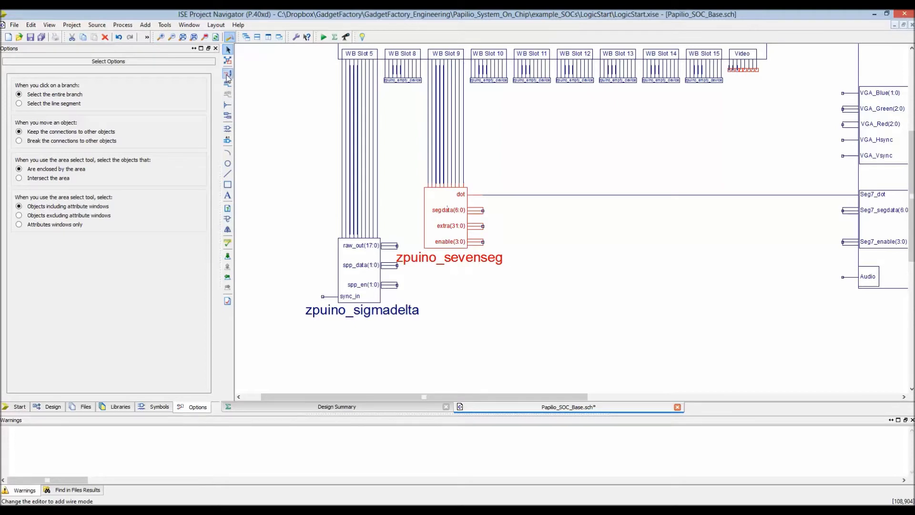
{"action": "left_click_drag", "start_coordinate": [483, 210], "coordinate": [900, 213]}
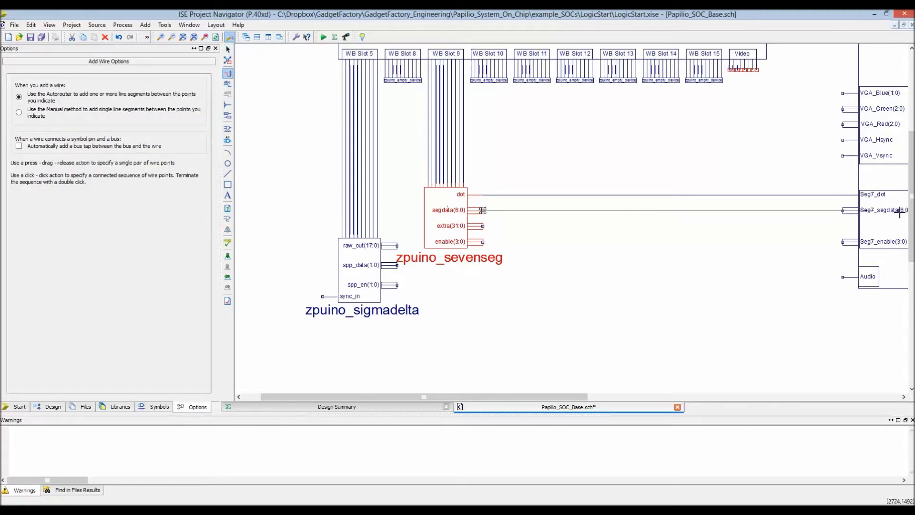
{"action": "left_click_drag", "start_coordinate": [835, 210], "coordinate": [843, 211]}
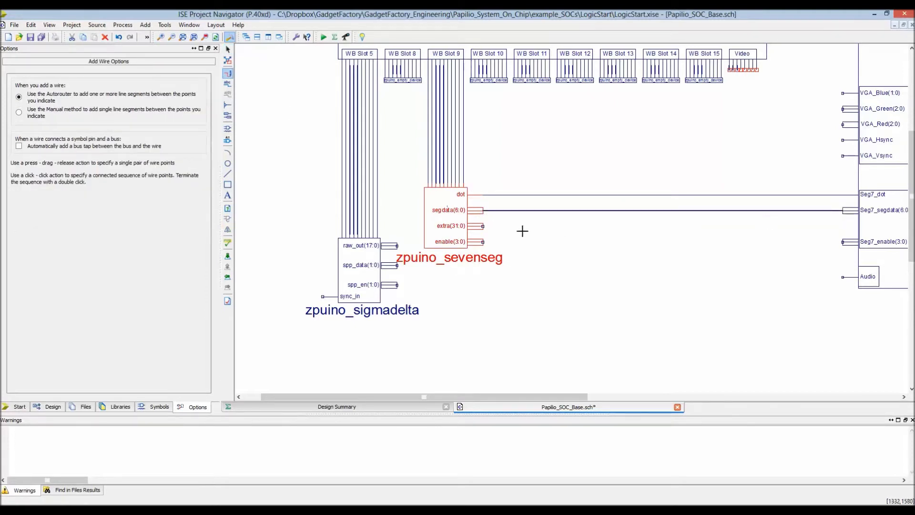
{"action": "left_click_drag", "start_coordinate": [560, 229], "coordinate": [827, 228]}
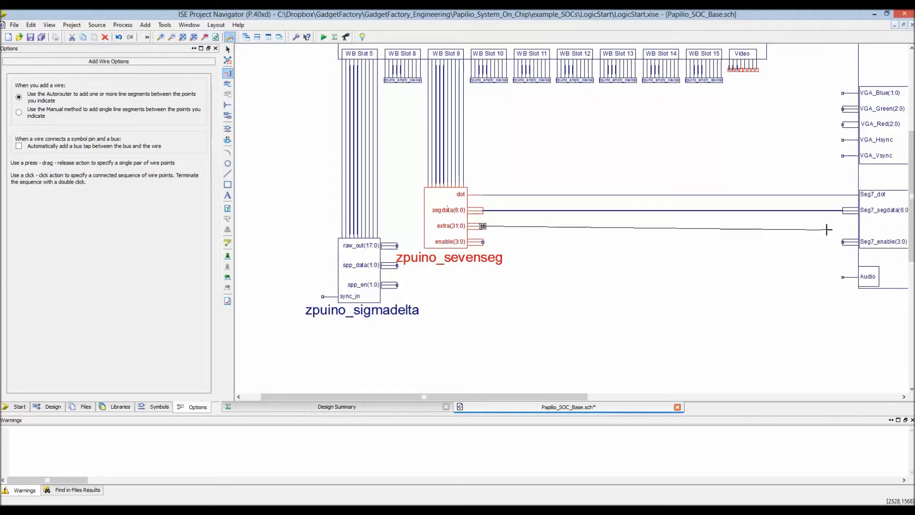
{"action": "key", "text": "Escape"}
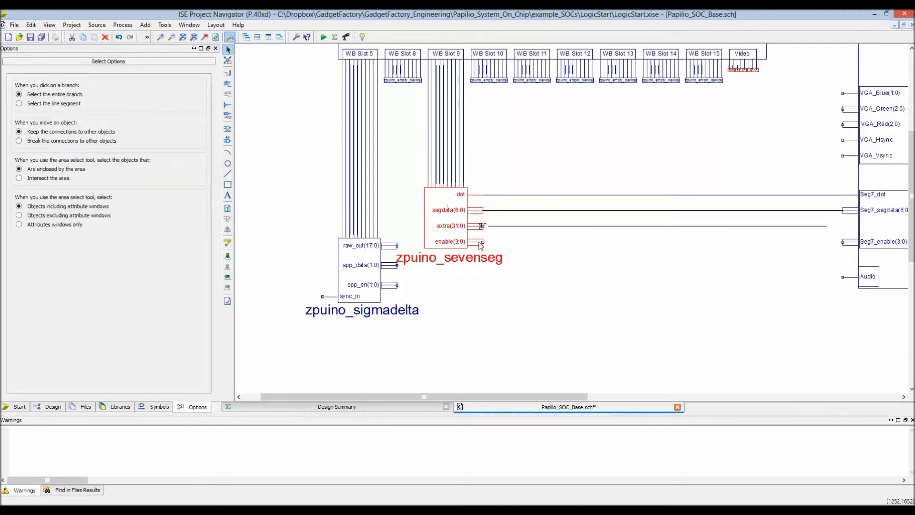
{"action": "key", "text": "ctrl+z"}
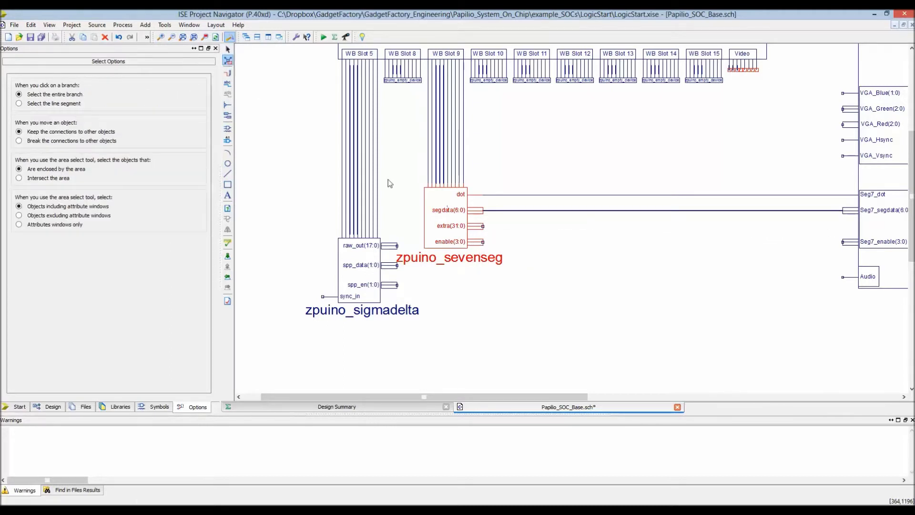
Connect enable(3:0) to the Seg7_enable(3:0) port and begin a bus from spp_data(1:0).
{"action": "left_click", "coordinate": [228, 73]}
{"action": "left_click_drag", "start_coordinate": [483, 242], "coordinate": [843, 242]}
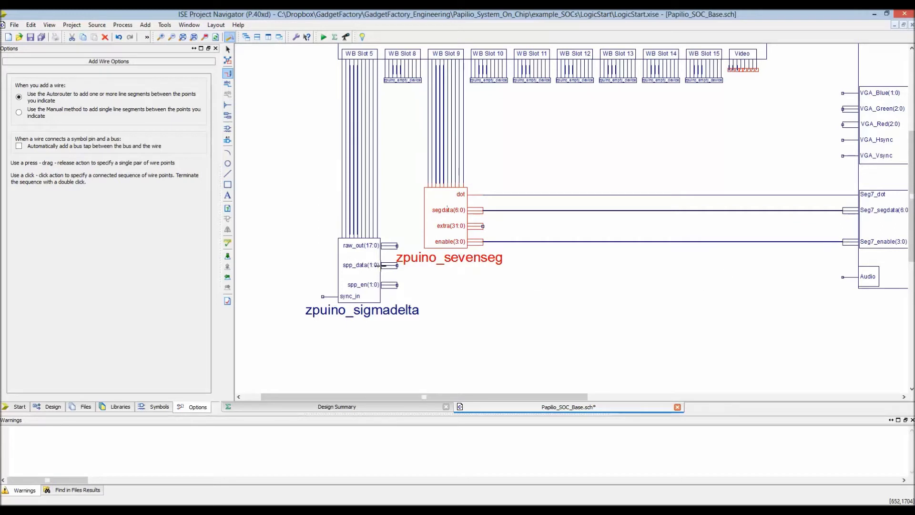
{"action": "left_click", "coordinate": [398, 265]}
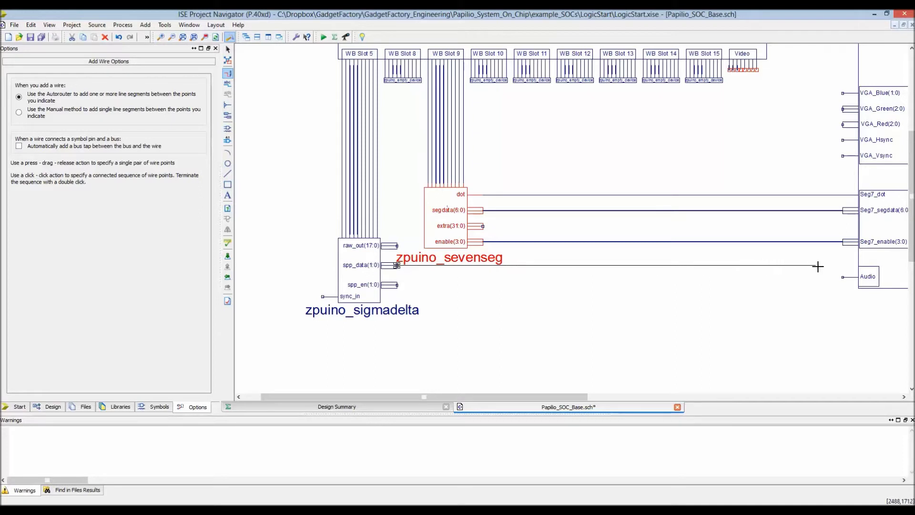
Run the spp_data(1:0) bus to Audio and tap bit 1 (XLXN_442(1)) into the Audio pin.
{"action": "left_click", "coordinate": [767, 266]}
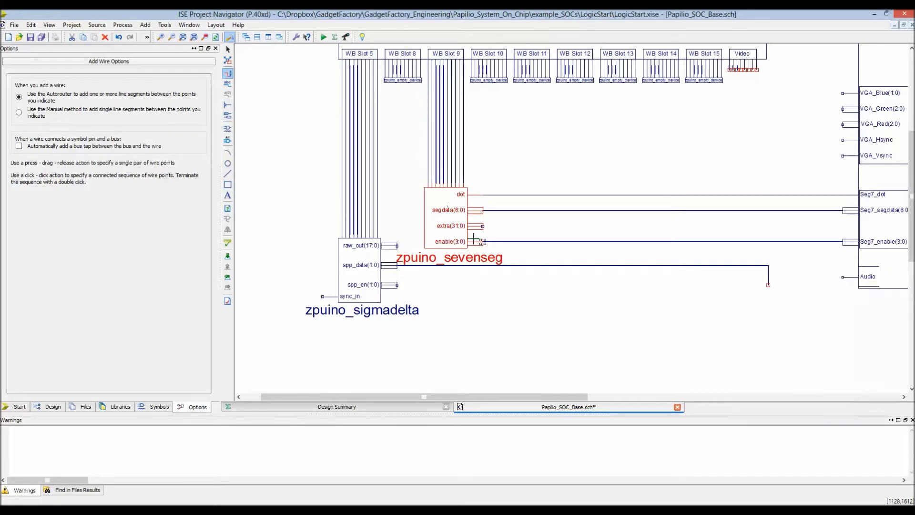
{"action": "left_click", "coordinate": [228, 106]}
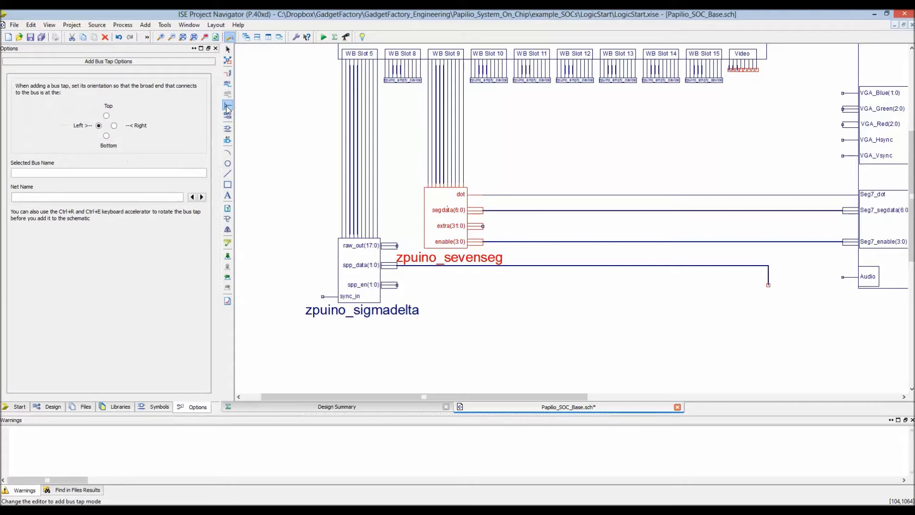
{"action": "left_click", "coordinate": [114, 126]}
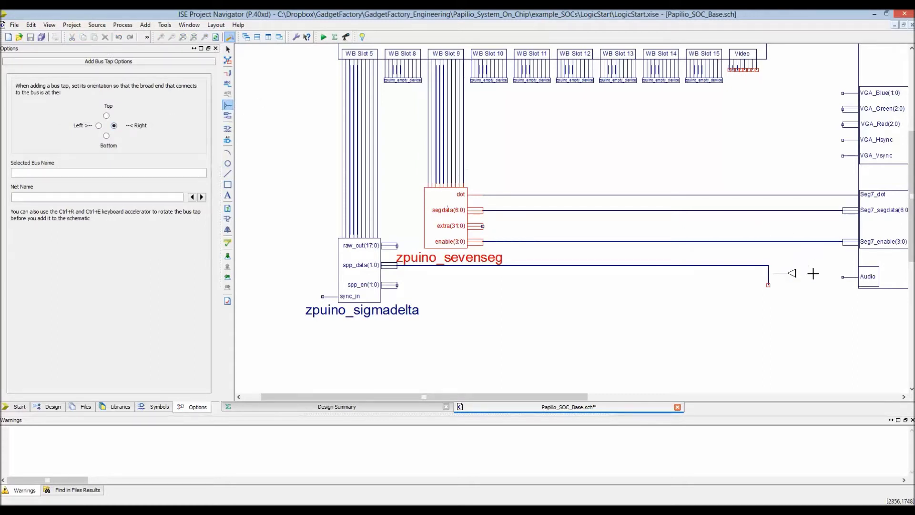
{"action": "left_click", "coordinate": [98, 126]}
{"action": "left_click", "coordinate": [742, 265]}
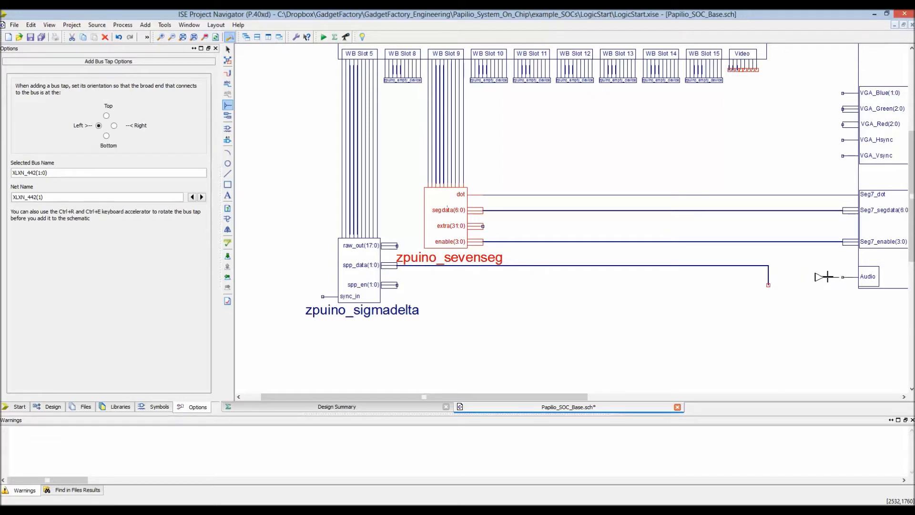
{"action": "left_click", "coordinate": [831, 276]}
{"action": "left_click", "coordinate": [828, 277]}
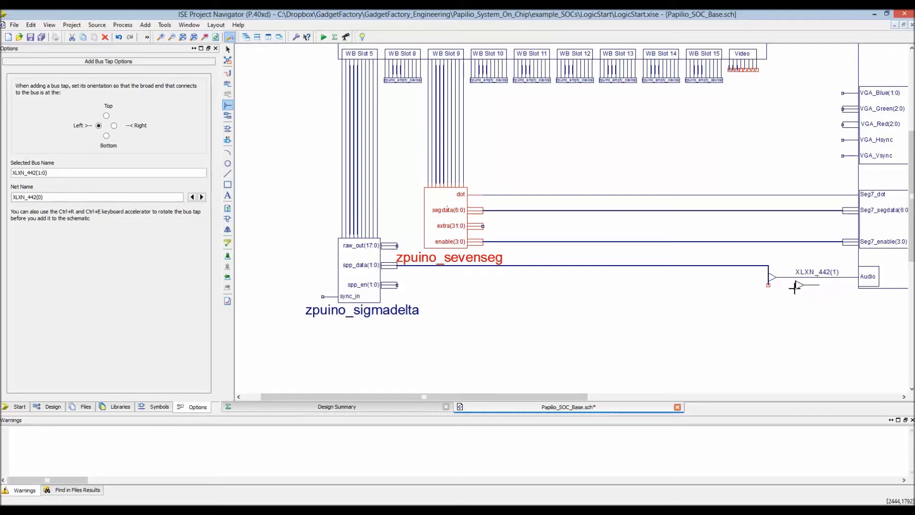
Place a vga_zxspectrum symbol below WB Slot 15 and the Video slot.
{"action": "key", "text": "Escape"}
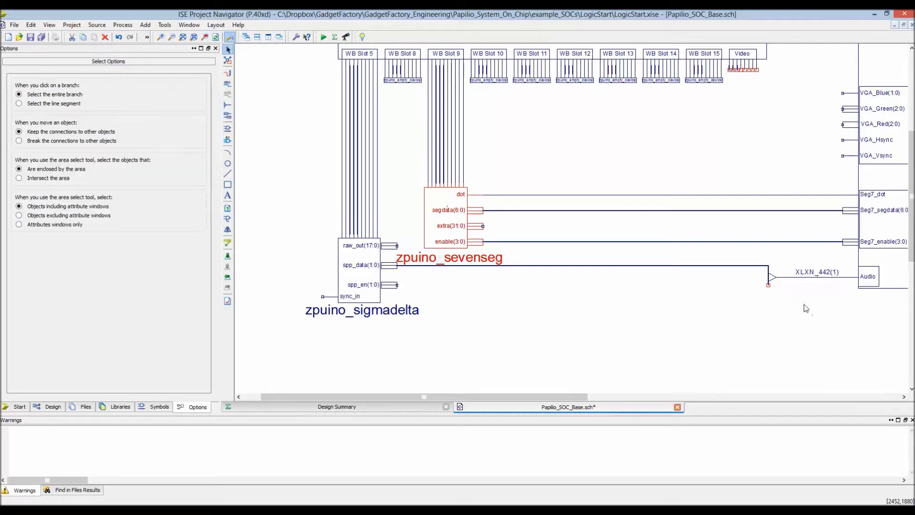
{"action": "scroll", "coordinate": [664, 228], "scroll_direction": "up", "scroll_amount": 1}
{"action": "scroll", "coordinate": [665, 227], "scroll_direction": "up", "scroll_amount": 1}
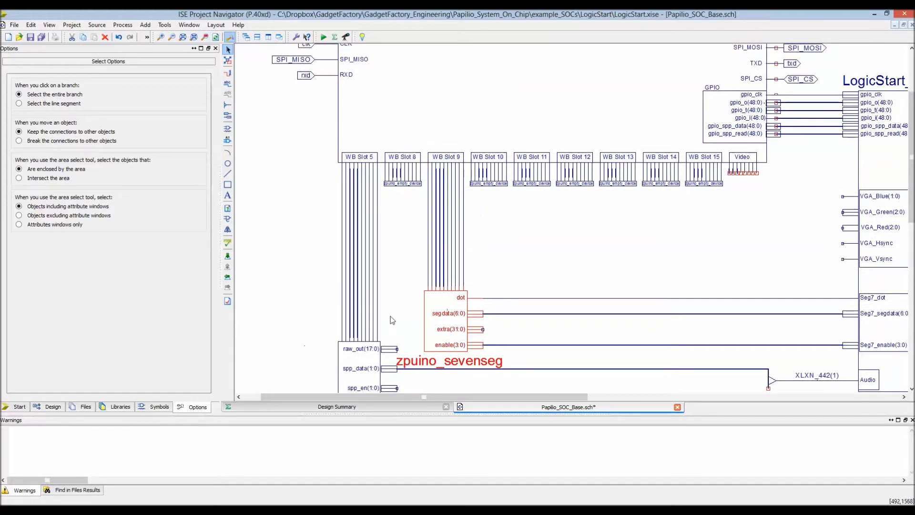
{"action": "scroll", "coordinate": [465, 267], "scroll_direction": "down", "scroll_amount": 2}
{"action": "scroll", "coordinate": [508, 208], "scroll_direction": "up", "scroll_amount": 1}
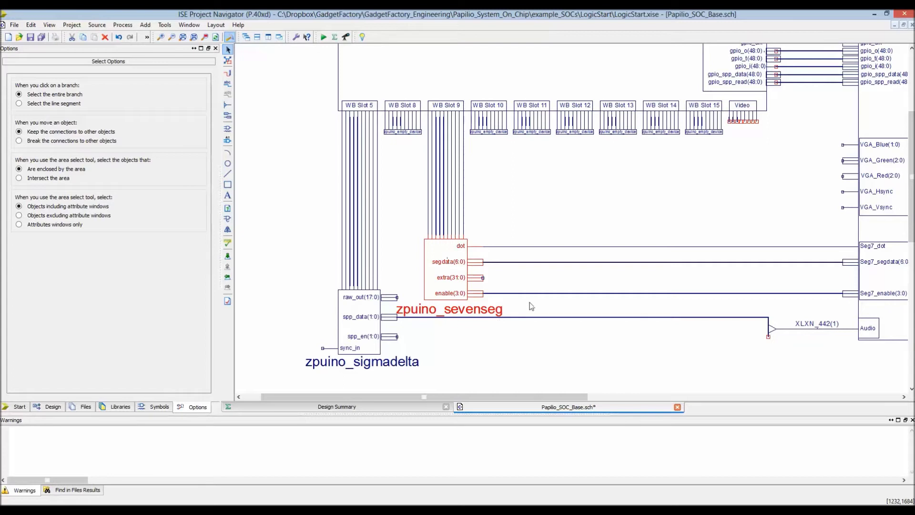
{"action": "left_click", "coordinate": [159, 407]}
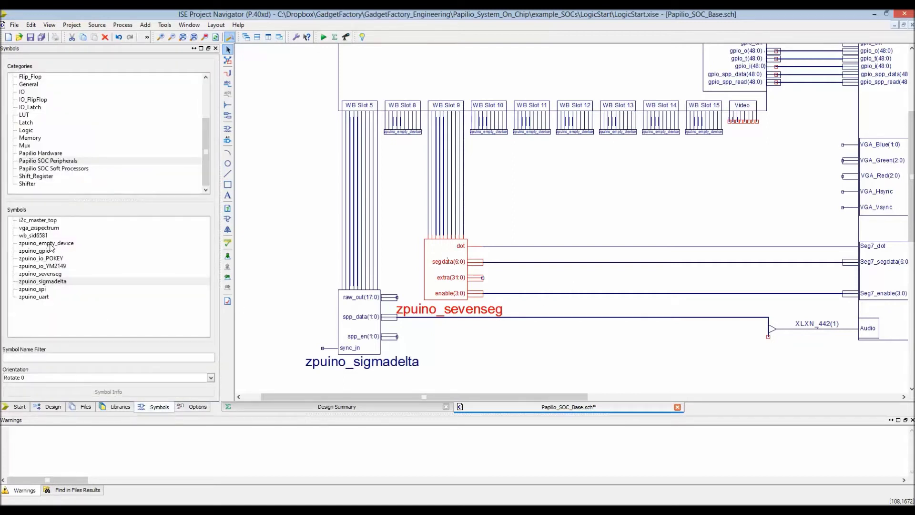
{"action": "left_click", "coordinate": [49, 228]}
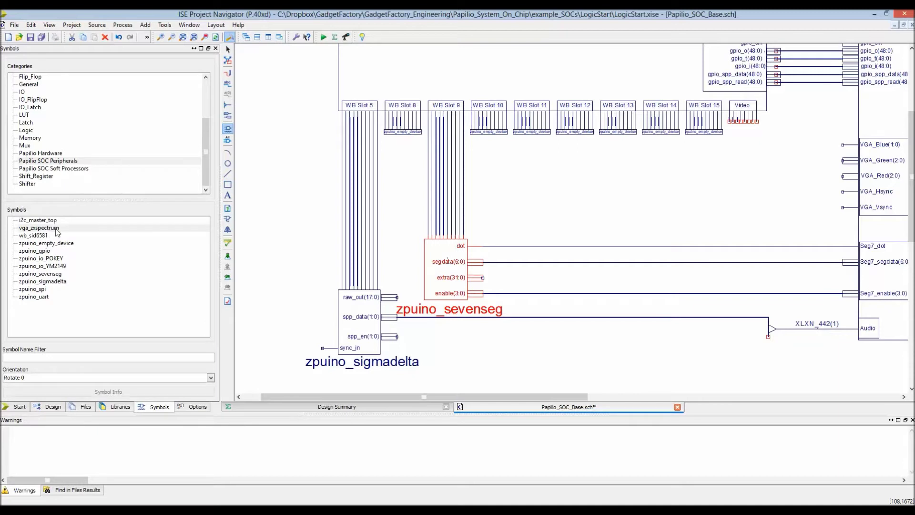
{"action": "left_click", "coordinate": [666, 249]}
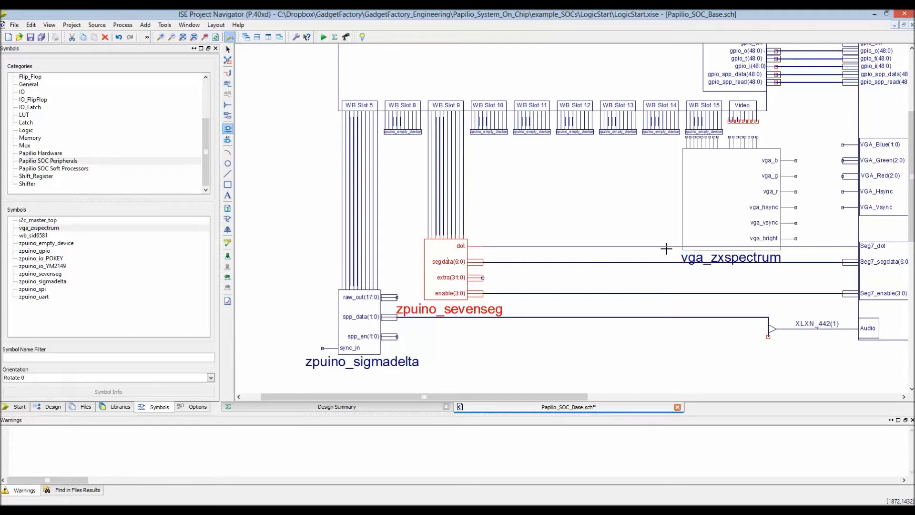
{"action": "key", "text": "Escape"}
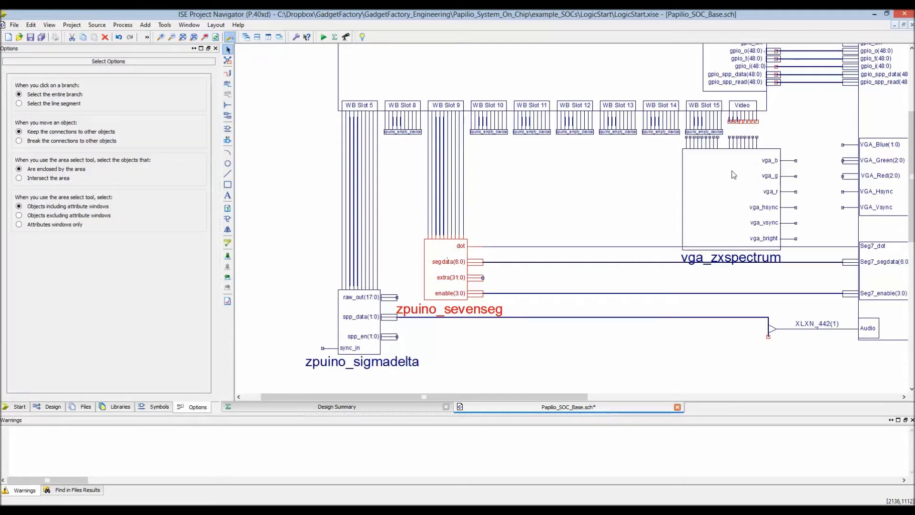
Delete WB Slot 15's empty device and snap vga_zxspectrum's top pins onto the Video slot wires.
{"action": "left_click", "coordinate": [719, 137]}
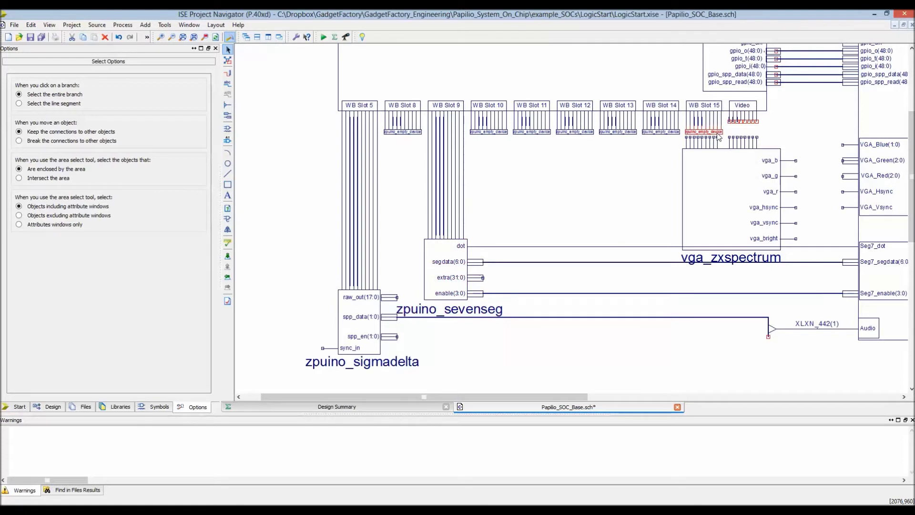
{"action": "key", "text": "Delete"}
{"action": "left_click_drag", "start_coordinate": [720, 171], "coordinate": [719, 162]}
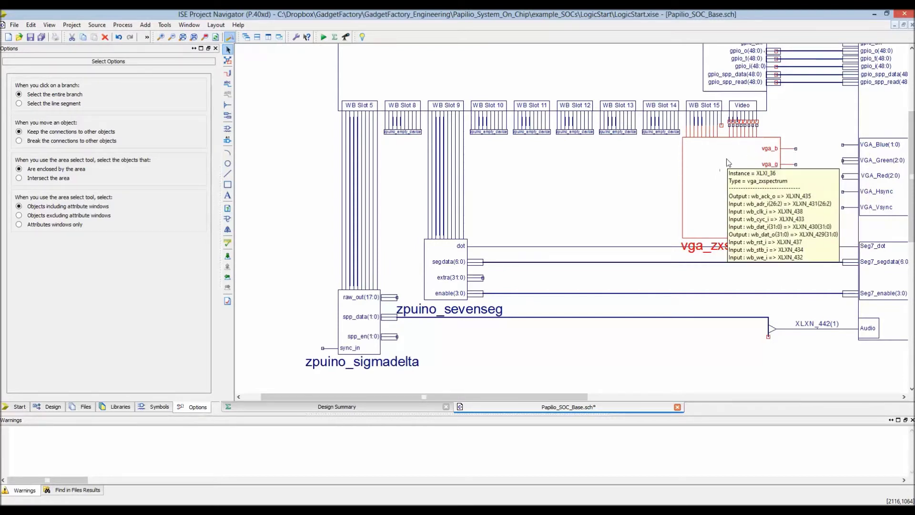
{"action": "left_click_drag", "start_coordinate": [728, 158], "coordinate": [728, 158]}
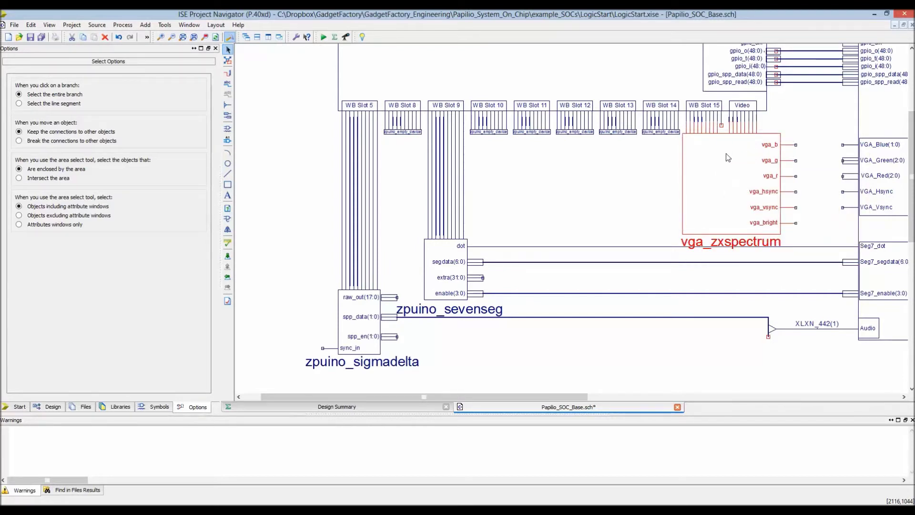
{"action": "left_click", "coordinate": [575, 179]}
{"action": "scroll", "coordinate": [719, 150], "scroll_direction": "up", "scroll_amount": 3}
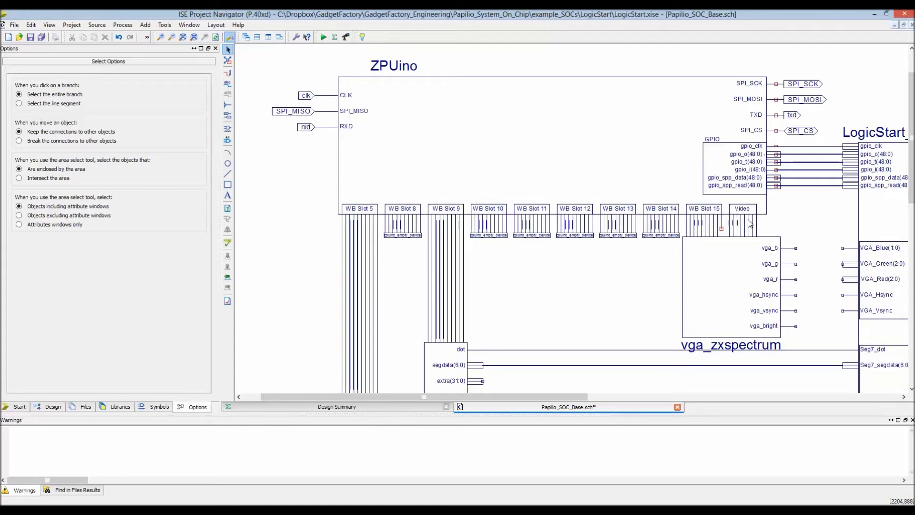
{"action": "mouse_move", "coordinate": [750, 224]}
{"action": "left_click", "coordinate": [228, 73]}
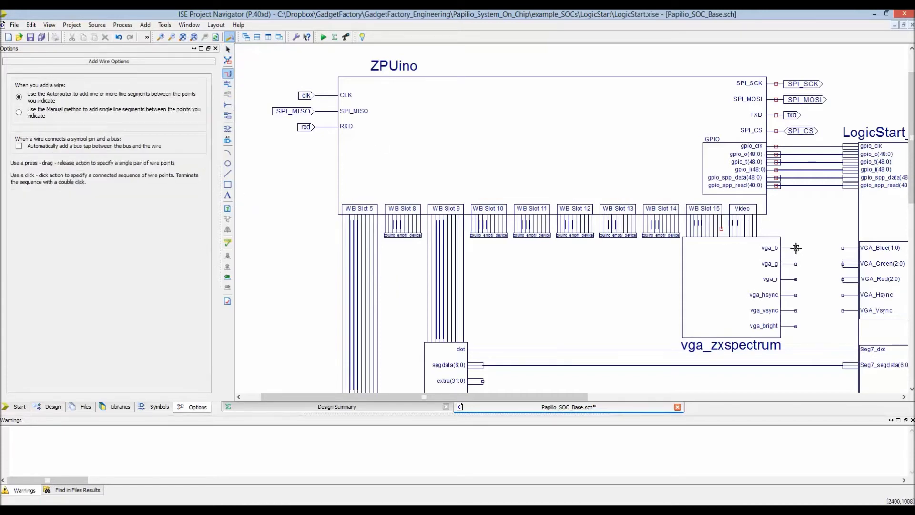
Wire vga_b, vga_g, vga_r, vga_hsync, vga_vsync to VGA_Blue(1:0), VGA_Green(2:0), VGA_Red(2:0), VGA_Hsync, VGA_Vsync.
{"action": "left_click", "coordinate": [842, 248]}
{"action": "left_click", "coordinate": [843, 264]}
{"action": "left_click", "coordinate": [796, 279]}
{"action": "left_click", "coordinate": [843, 279]}
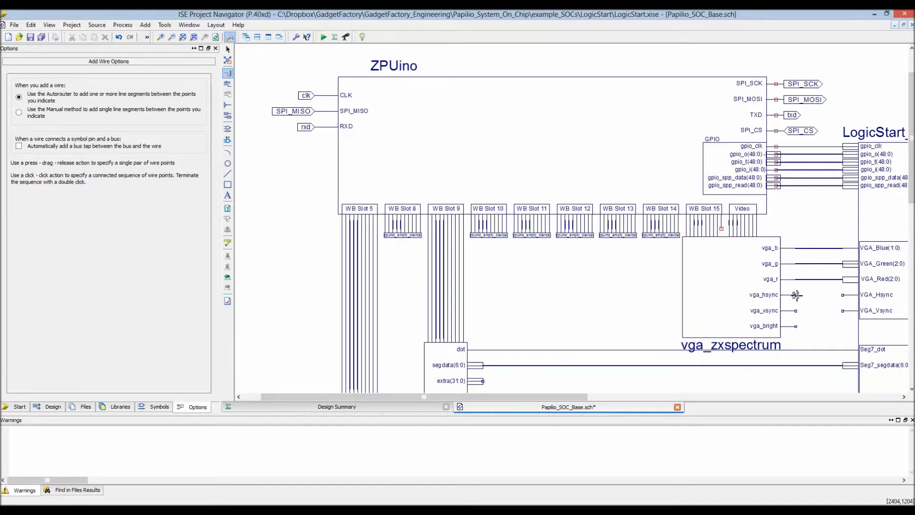
{"action": "left_click", "coordinate": [796, 295]}
{"action": "left_click", "coordinate": [843, 295]}
{"action": "left_click", "coordinate": [796, 311]}
{"action": "left_click", "coordinate": [843, 311]}
{"action": "scroll", "coordinate": [642, 234], "scroll_direction": "down", "scroll_amount": 4}
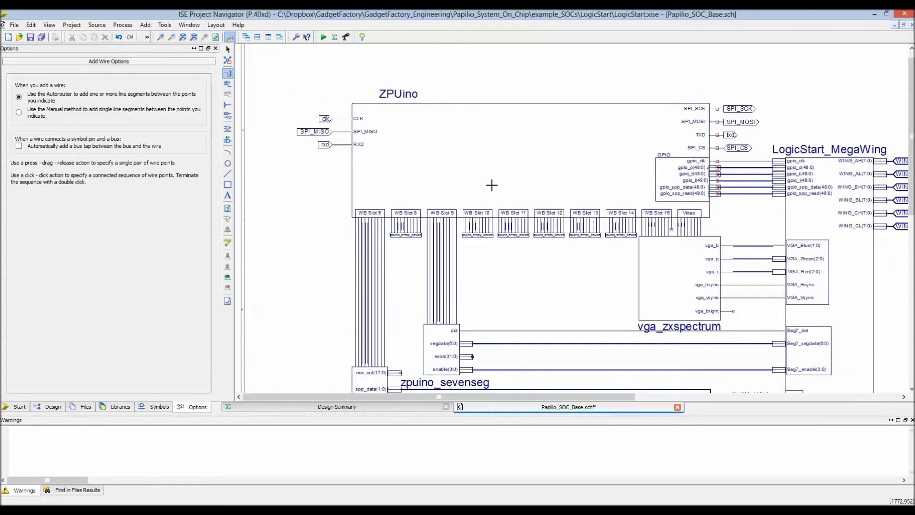
{"action": "scroll", "coordinate": [447, 142], "scroll_direction": "up", "scroll_amount": 1}
{"action": "scroll", "coordinate": [447, 142], "scroll_direction": "down", "scroll_amount": 2}
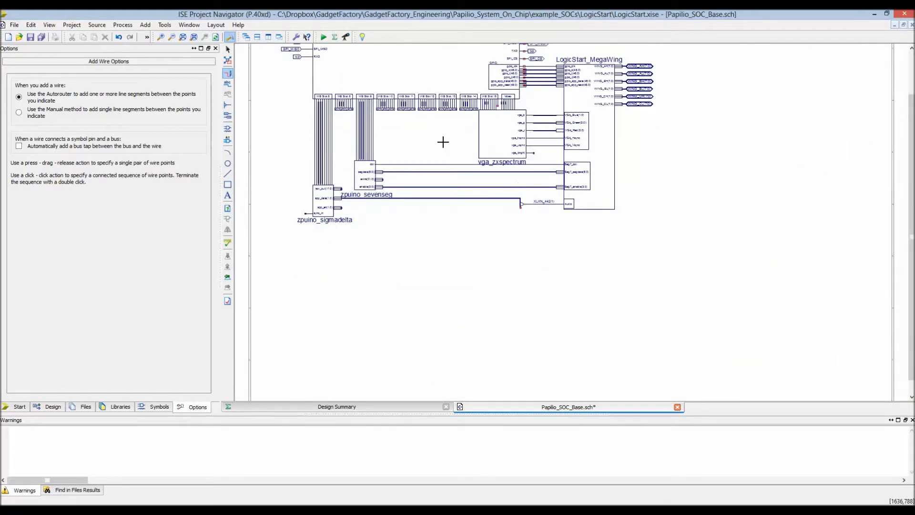
{"action": "scroll", "coordinate": [448, 142], "scroll_direction": "up", "scroll_amount": 3}
{"action": "scroll", "coordinate": [387, 116], "scroll_direction": "up", "scroll_amount": 3}
{"action": "scroll", "coordinate": [385, 115], "scroll_direction": "up", "scroll_amount": 2}
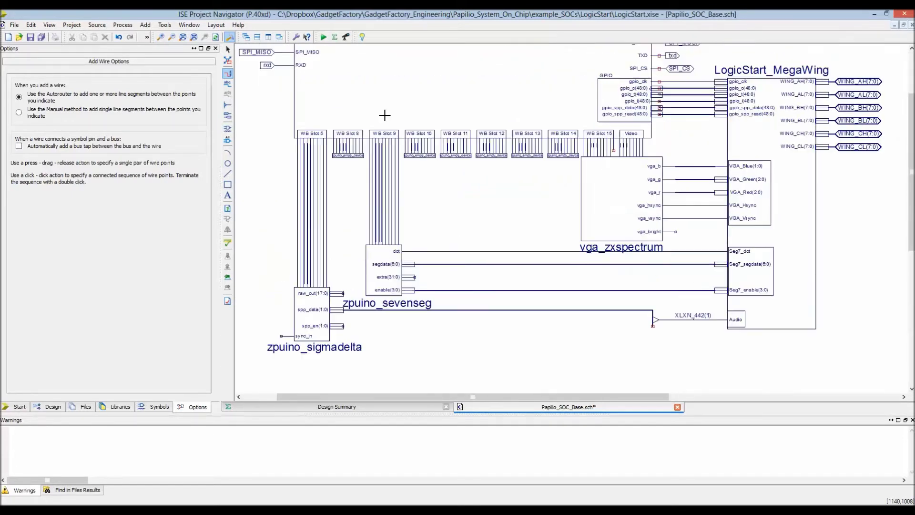
{"action": "scroll", "coordinate": [384, 115], "scroll_direction": "up", "scroll_amount": 2}
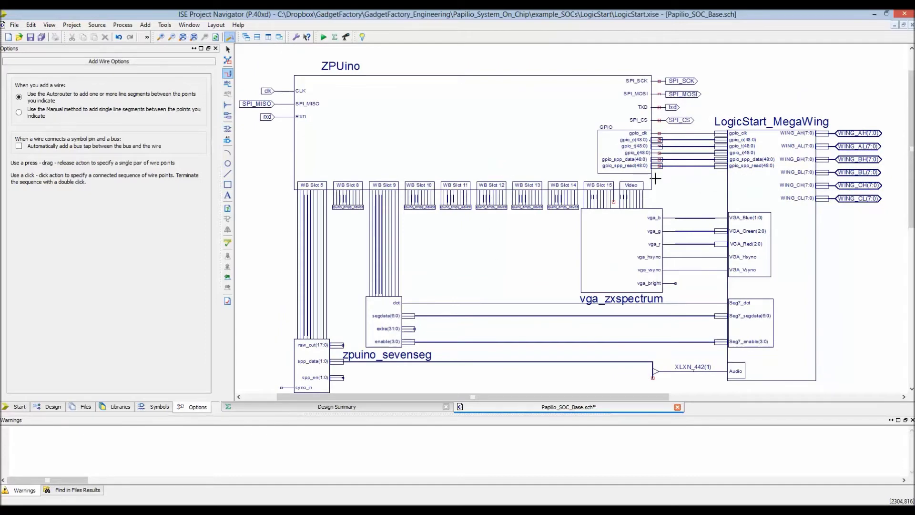
{"action": "scroll", "coordinate": [560, 137], "scroll_direction": "up", "scroll_amount": 1}
{"action": "scroll", "coordinate": [555, 126], "scroll_direction": "down", "scroll_amount": 2, "text": "ctrl"}
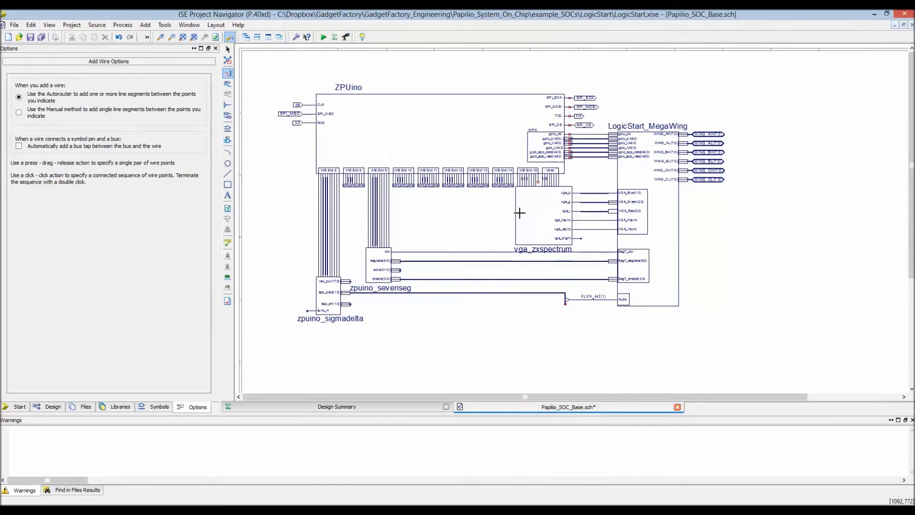
{"action": "left_click", "coordinate": [51, 406]}
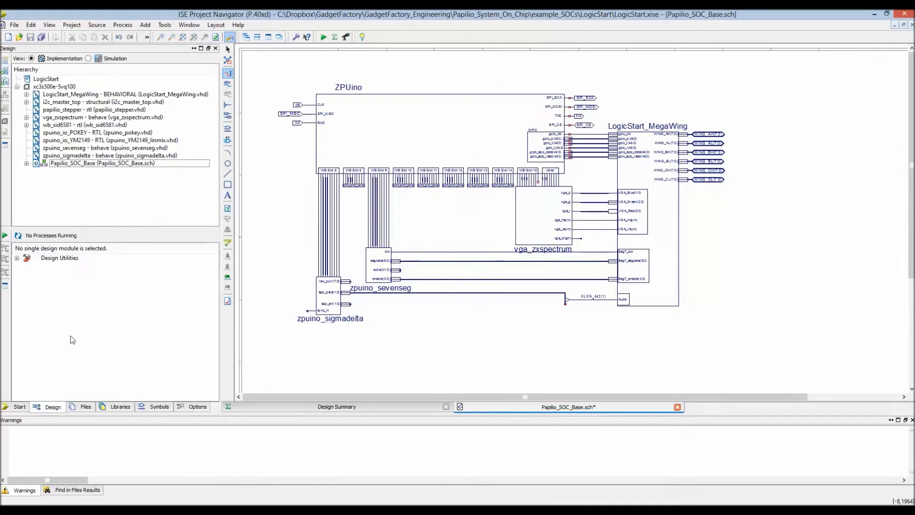
Select Papilio_SOC_Base, expand Design Utilities and generate its HDL instantiation template.
{"action": "left_click", "coordinate": [105, 163]}
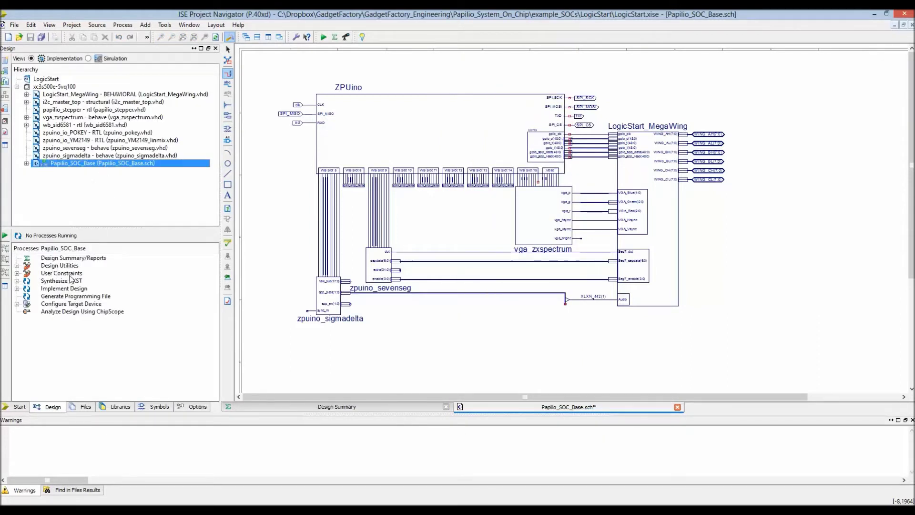
{"action": "left_click", "coordinate": [17, 266]}
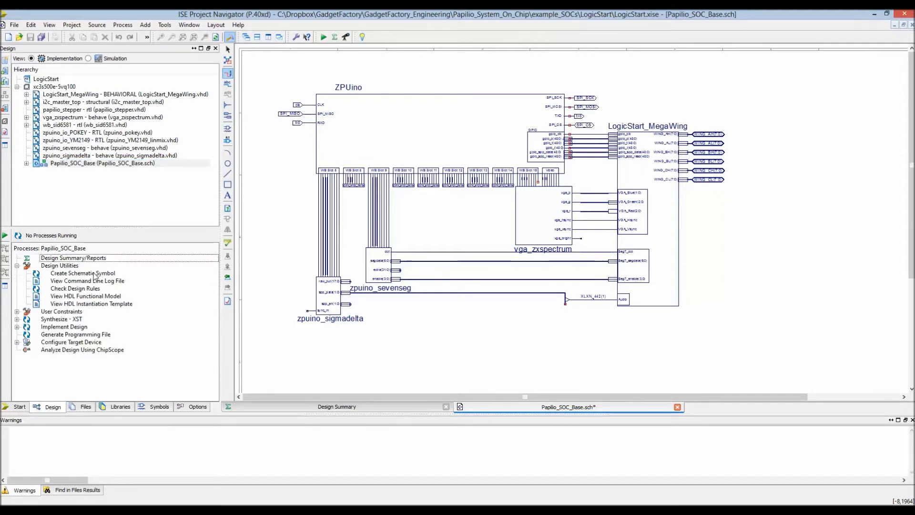
{"action": "double_click", "coordinate": [97, 305]}
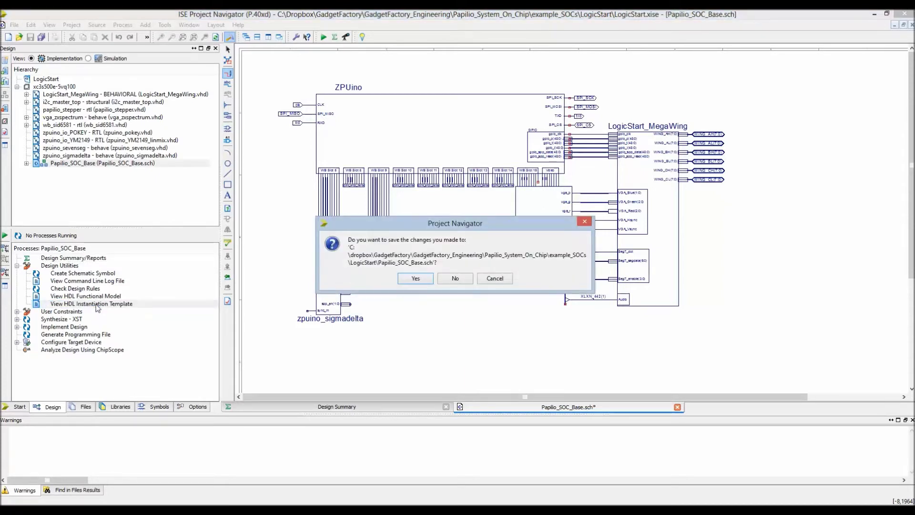
Save the schematic and dock the Console to show the vga_b, vga_g and vga_r width-mismatch errors.
{"action": "left_click", "coordinate": [422, 279]}
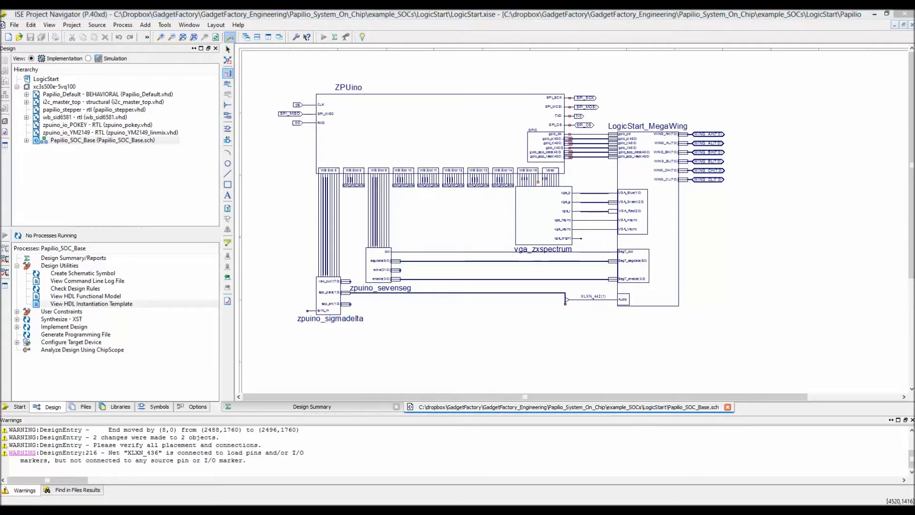
{"action": "left_click_drag", "start_coordinate": [334, 87], "coordinate": [325, 431]}
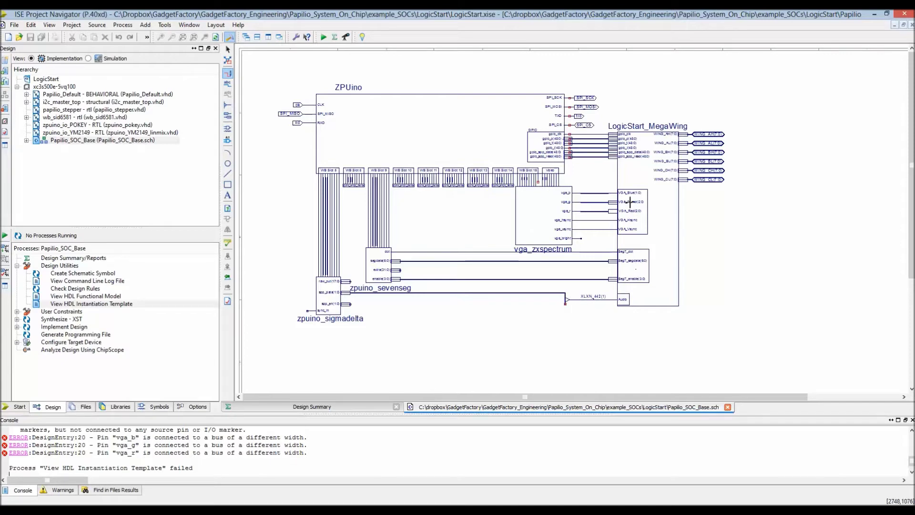
Zoom in and nudge the LogicStart_MegaWing block with the Select tool.
{"action": "scroll", "coordinate": [597, 215], "scroll_direction": "up", "scroll_amount": 1}
{"action": "scroll", "coordinate": [598, 215], "scroll_direction": "up", "scroll_amount": 1}
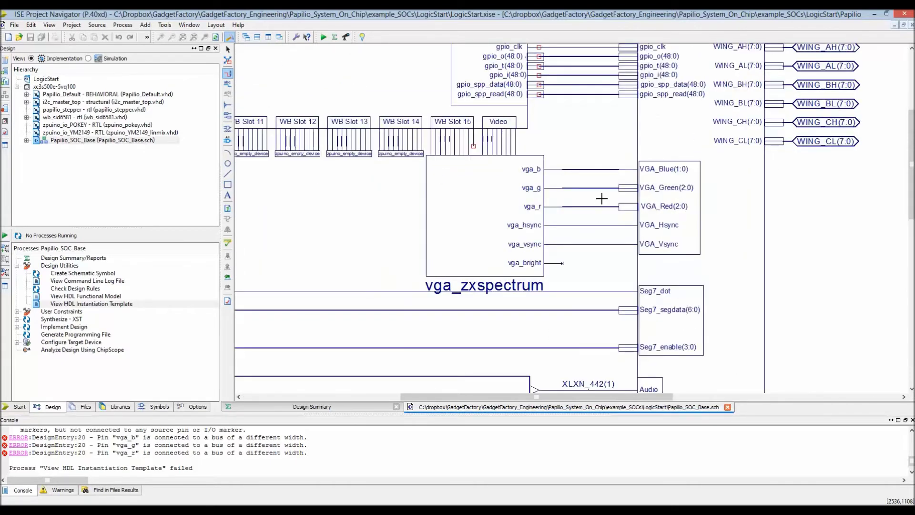
{"action": "scroll", "coordinate": [601, 198], "scroll_direction": "up", "scroll_amount": 1}
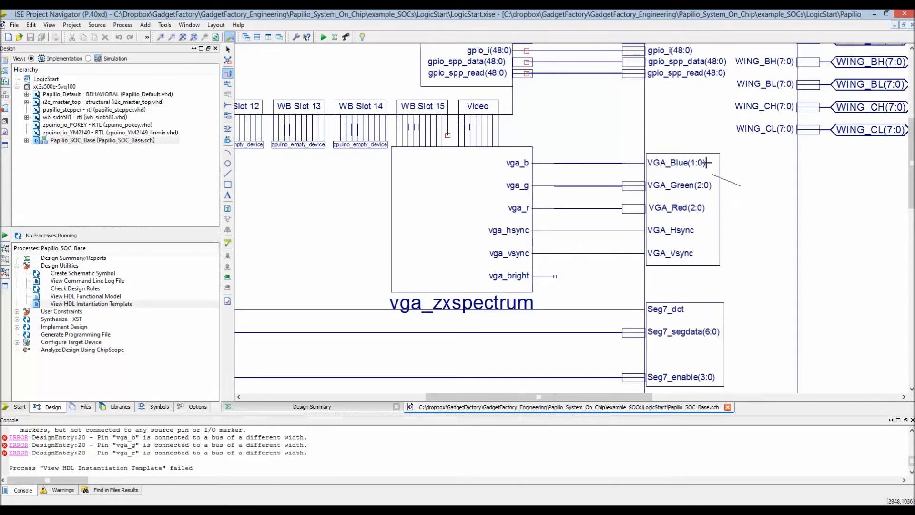
{"action": "key", "text": "Escape"}
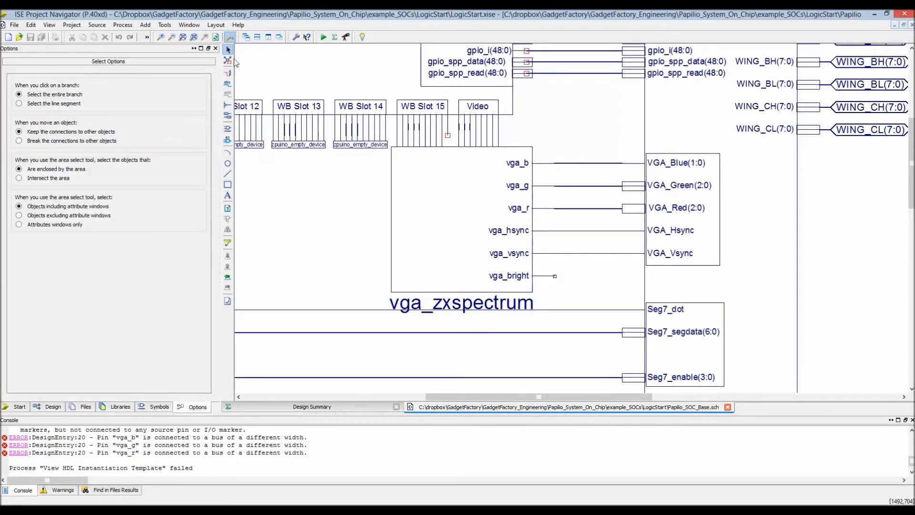
{"action": "mouse_move", "coordinate": [735, 272]}
{"action": "left_mouse_down"}
{"action": "mouse_move", "coordinate": [758, 292]}
{"action": "mouse_move", "coordinate": [741, 280]}
{"action": "left_mouse_up"}
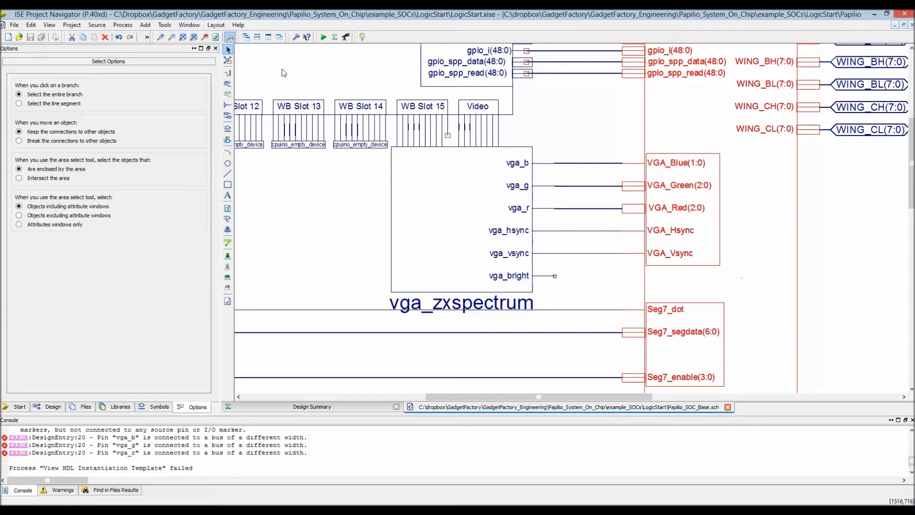
{"action": "left_click", "coordinate": [775, 203]}
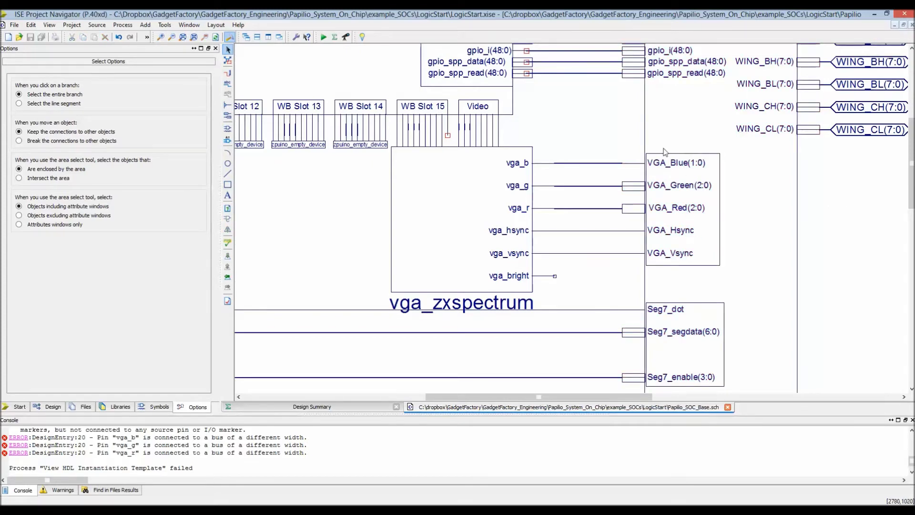
{"action": "left_click_drag", "start_coordinate": [618, 122], "coordinate": [736, 280]}
Delete the vga_b, vga_g and vga_r wires leading to the VGA colour ports.
{"action": "mouse_move", "coordinate": [521, 167]}
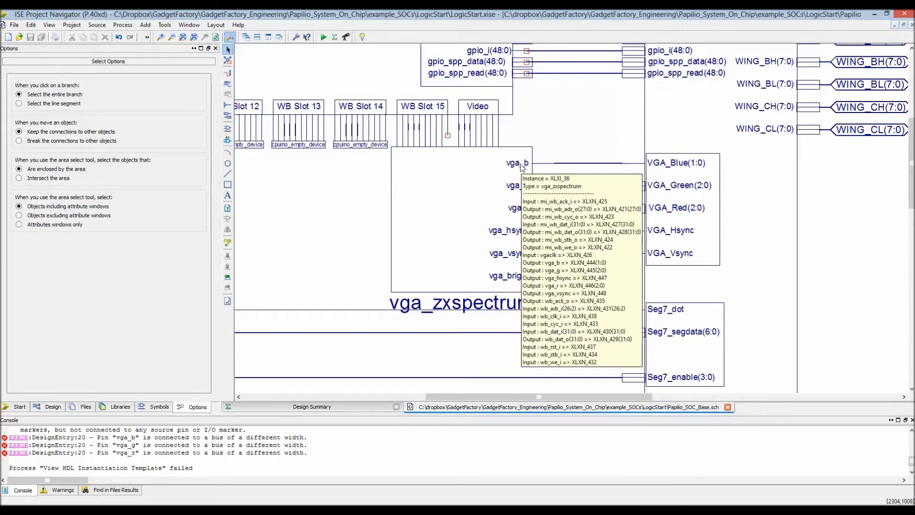
{"action": "mouse_move", "coordinate": [692, 170]}
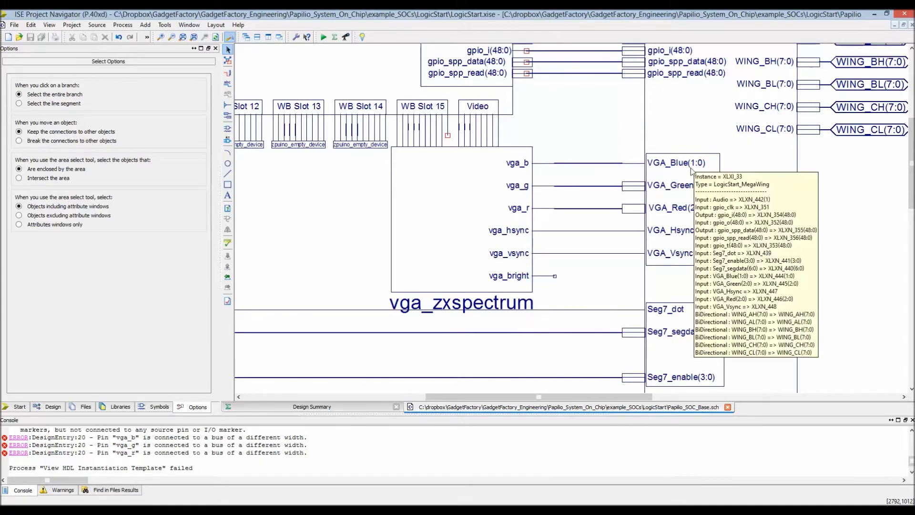
{"action": "left_click", "coordinate": [580, 164]}
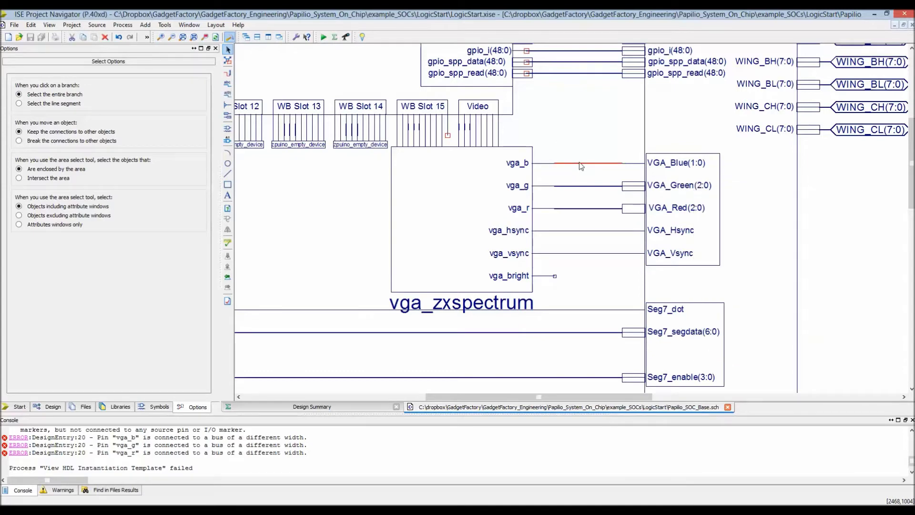
{"action": "key", "text": "Delete"}
{"action": "left_click", "coordinate": [583, 189]}
{"action": "key", "text": "Delete"}
{"action": "left_click", "coordinate": [586, 209]}
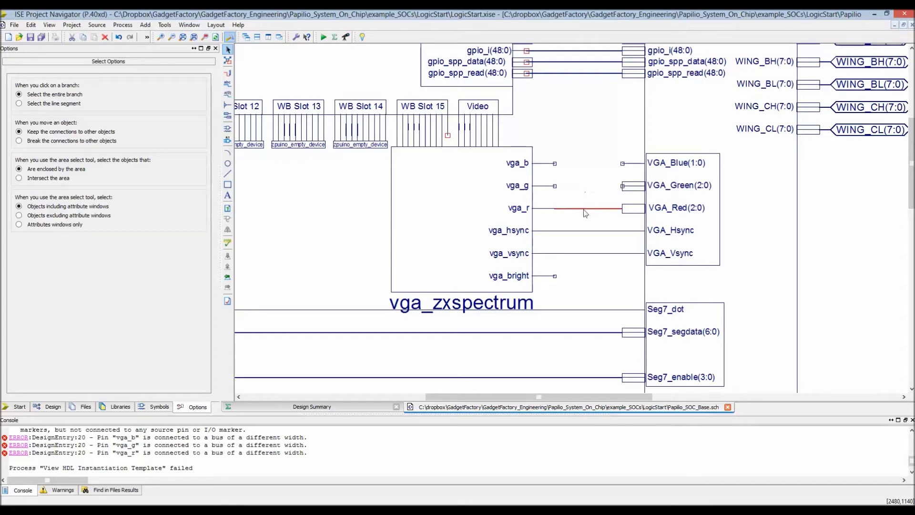
{"action": "key", "text": "Delete"}
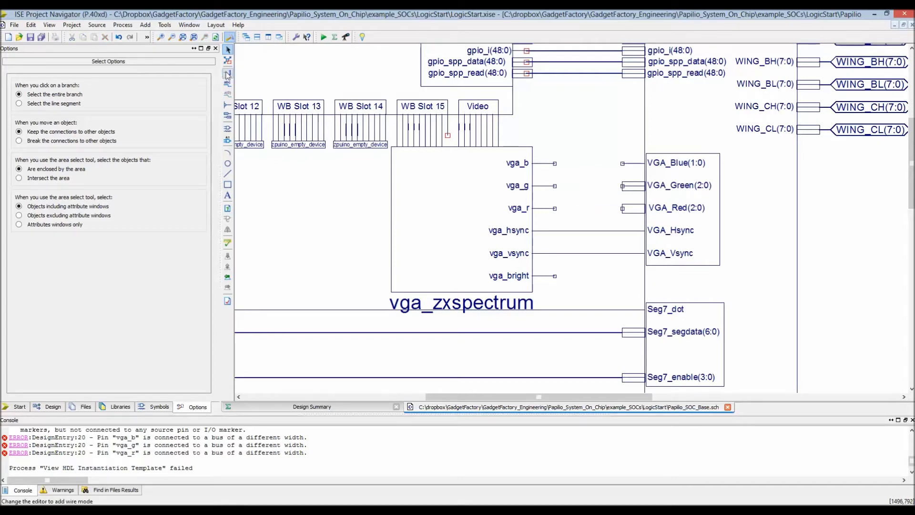
Draw a short open wire stub from the vga_b pin.
{"action": "left_click", "coordinate": [228, 74]}
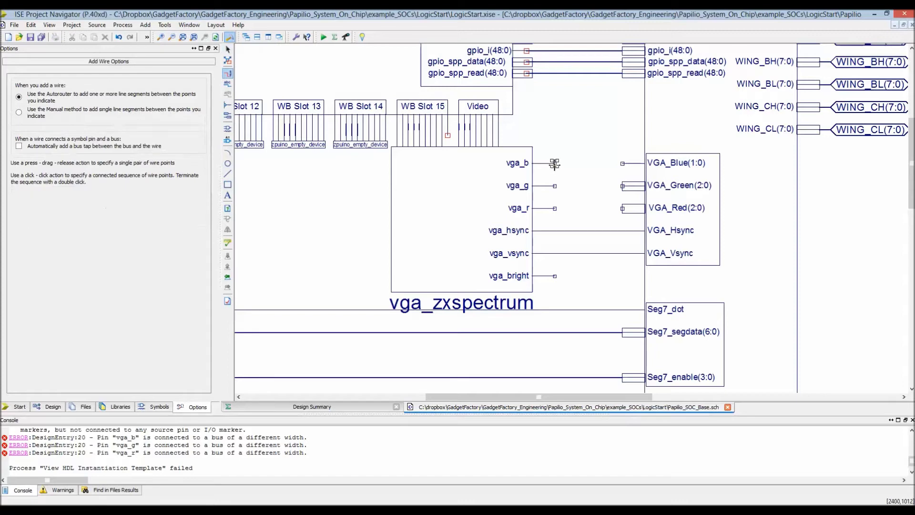
{"action": "left_click", "coordinate": [555, 163]}
{"action": "double_click", "coordinate": [572, 168]}
{"action": "key", "text": "Escape"}
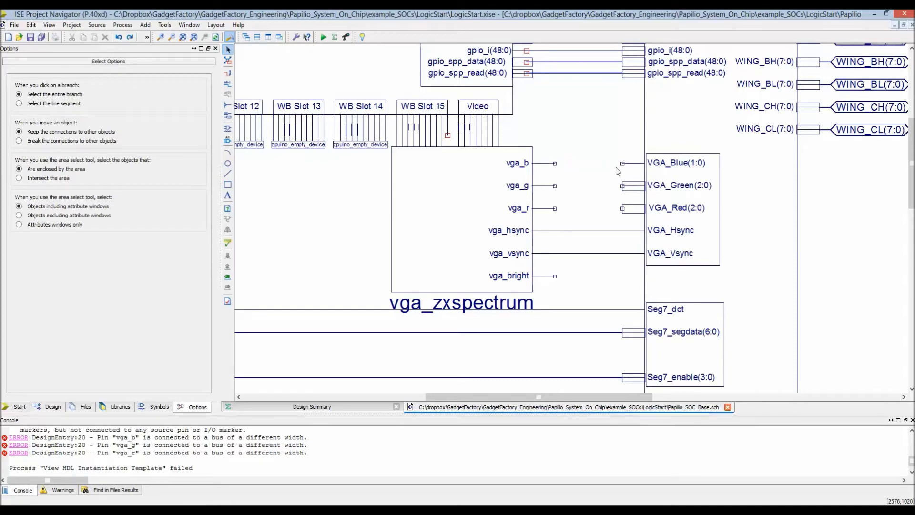
Draw open wire stubs from the VGA_Blue, VGA_Green and VGA_Red inputs.
{"action": "left_click", "coordinate": [227, 73]}
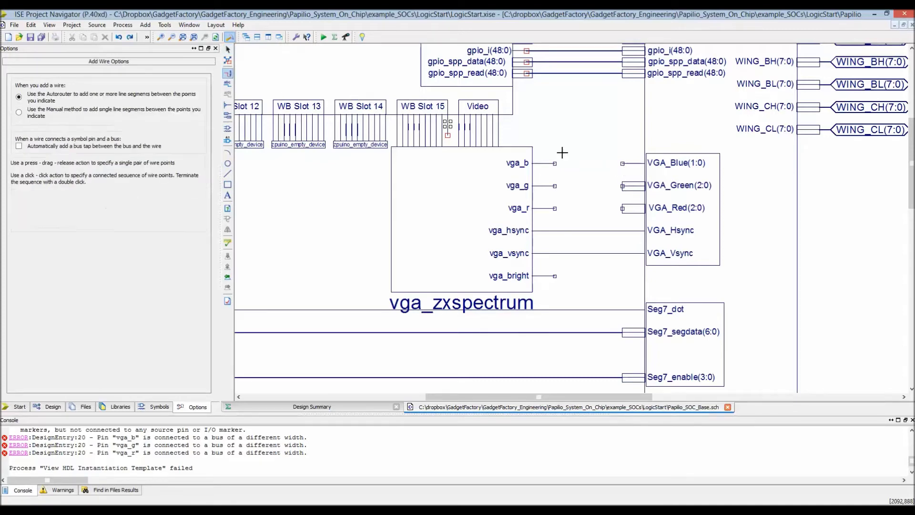
{"action": "left_click", "coordinate": [623, 163]}
{"action": "double_click", "coordinate": [611, 170]}
{"action": "double_click", "coordinate": [611, 186]}
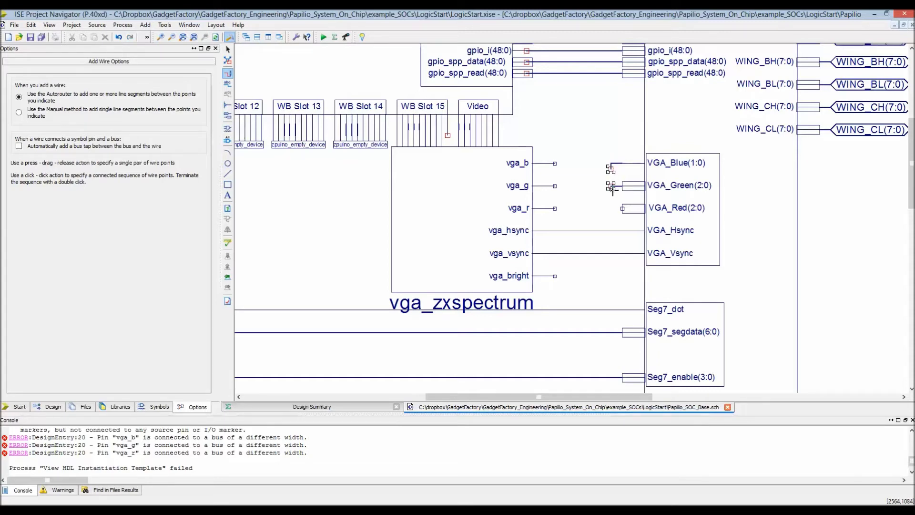
{"action": "left_click", "coordinate": [623, 209]}
{"action": "double_click", "coordinate": [610, 209]}
{"action": "left_click", "coordinate": [227, 105]}
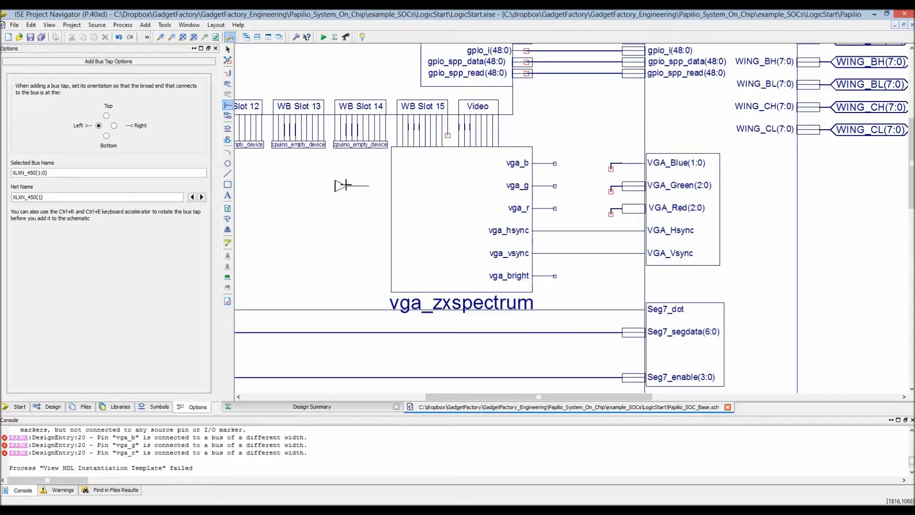
Tap bit 0 of VGA_Blue and VGA_Green onto vga_b and vga_g.
{"action": "left_click", "coordinate": [114, 126]}
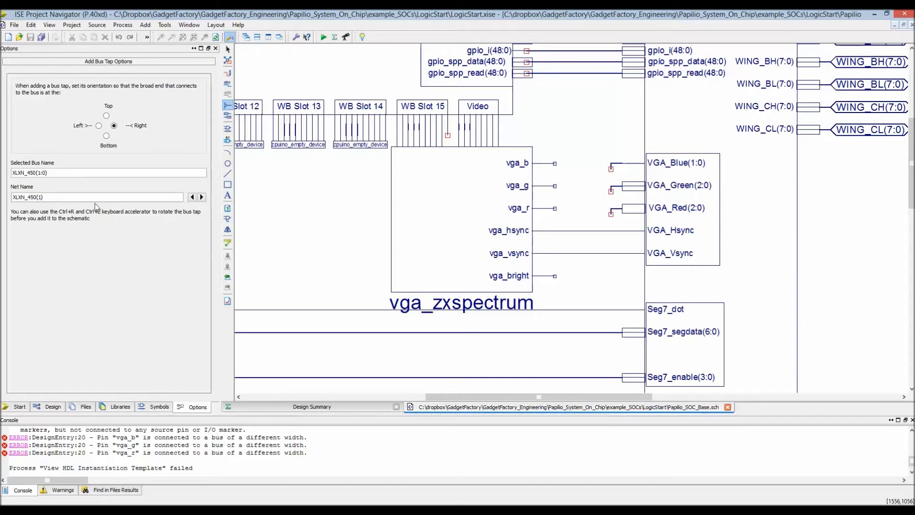
{"action": "key", "text": "BackSpace"}
{"action": "key", "text": "BackSpace"}
{"action": "type", "text": "0)"}
{"action": "left_click", "coordinate": [597, 164]}
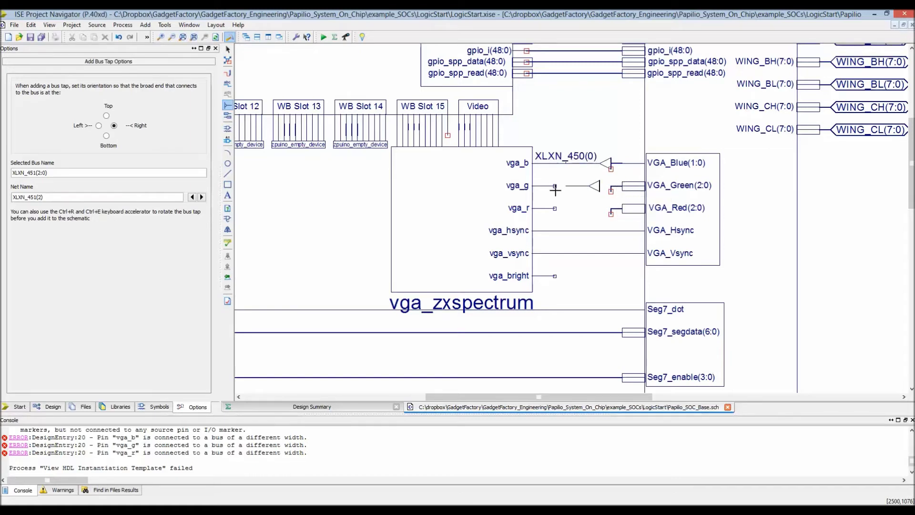
{"action": "key", "text": "BackSpace"}
{"action": "type", "text": "0"}
{"action": "left_click", "coordinate": [591, 186]}
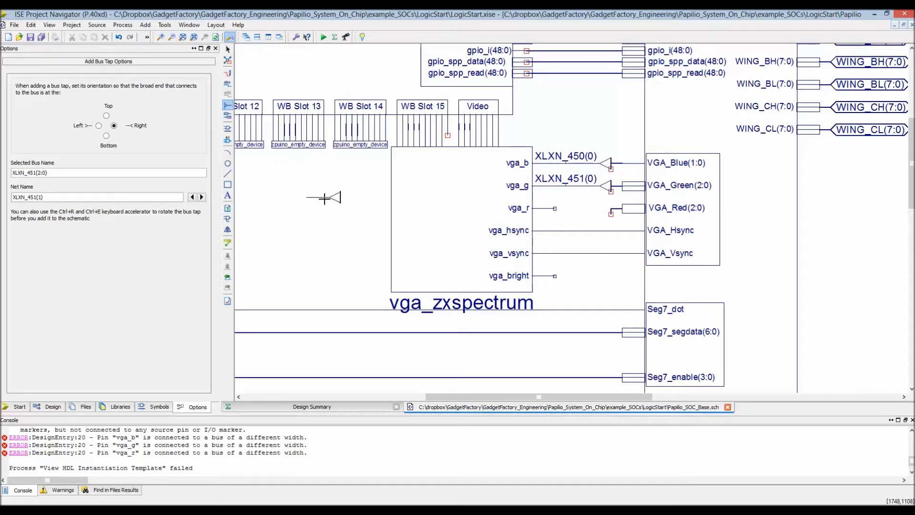
Tap bit 0 of VGA_Red onto vga_r and finish placing bus taps.
{"action": "left_click", "coordinate": [612, 211]}
{"action": "left_click", "coordinate": [79, 197]}
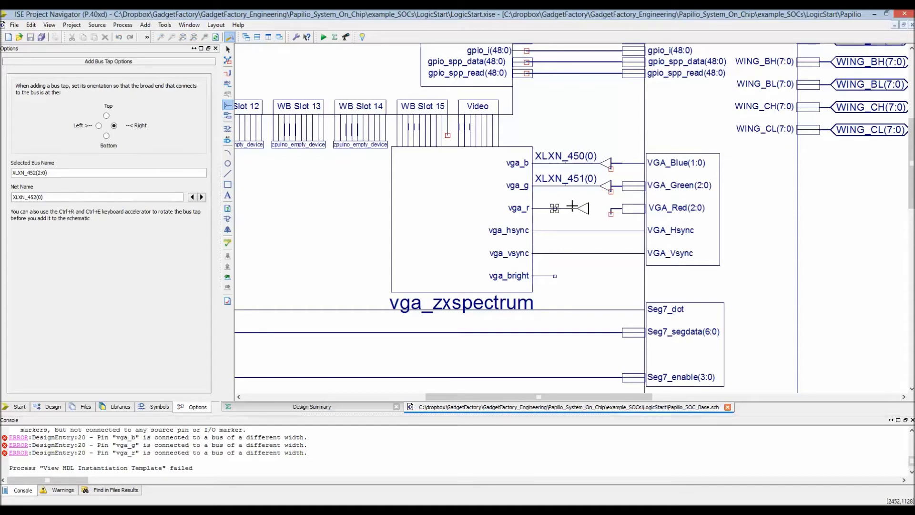
{"action": "left_click", "coordinate": [601, 209]}
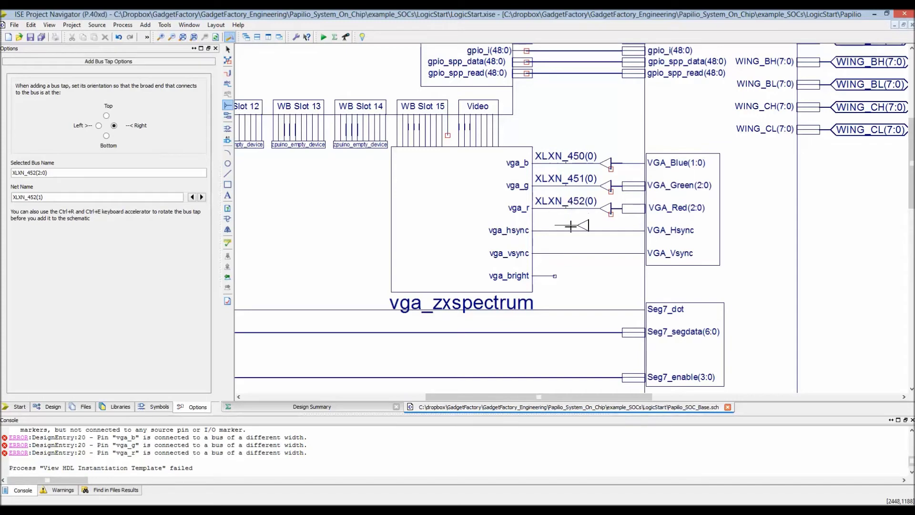
{"action": "key", "text": "Escape"}
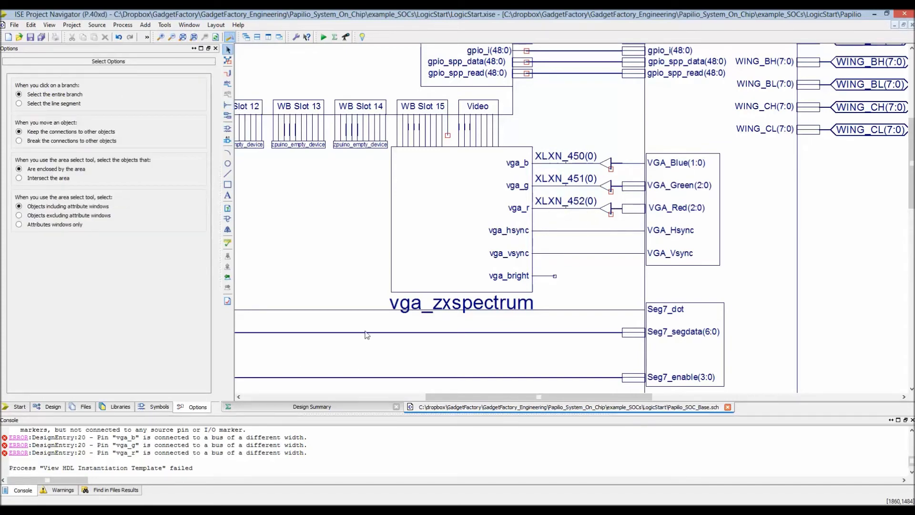
{"action": "left_click", "coordinate": [51, 406]}
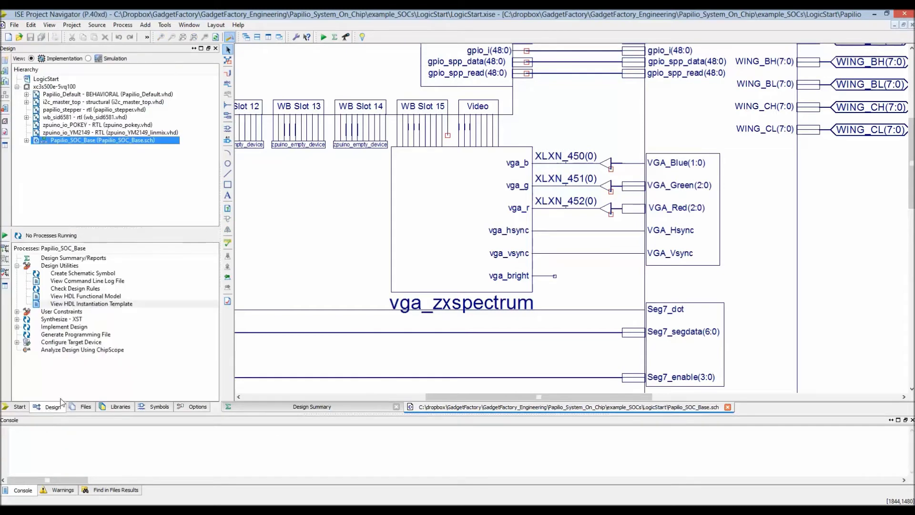
Generate the Papilio_SOC_Base.vhi template and the Papilio_SOC_Base.vhf VHDL netlist, viewing the netlist.
{"action": "double_click", "coordinate": [91, 304]}
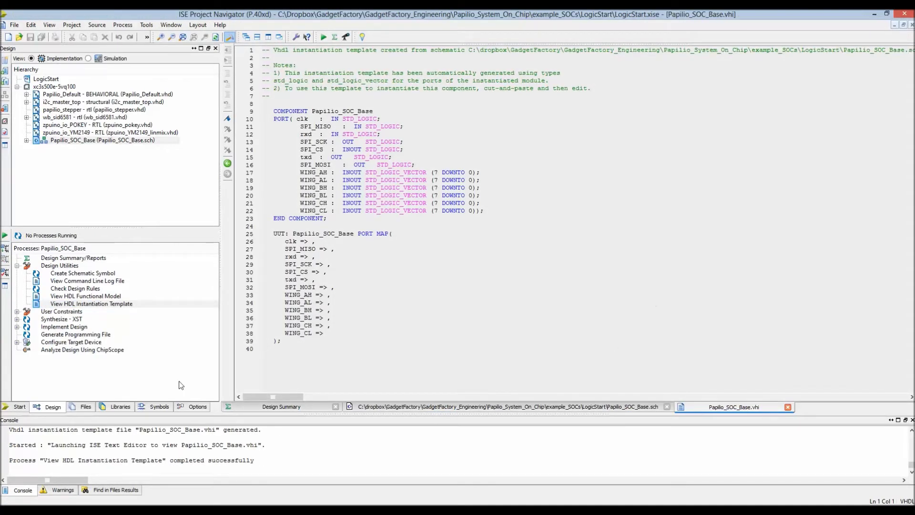
{"action": "left_click", "coordinate": [107, 297]}
{"action": "double_click", "coordinate": [107, 298]}
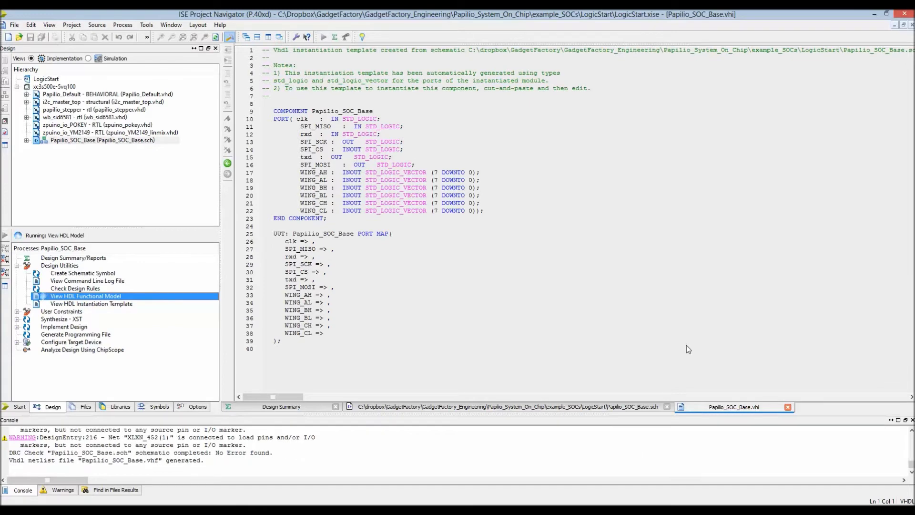
{"action": "left_click", "coordinate": [715, 232]}
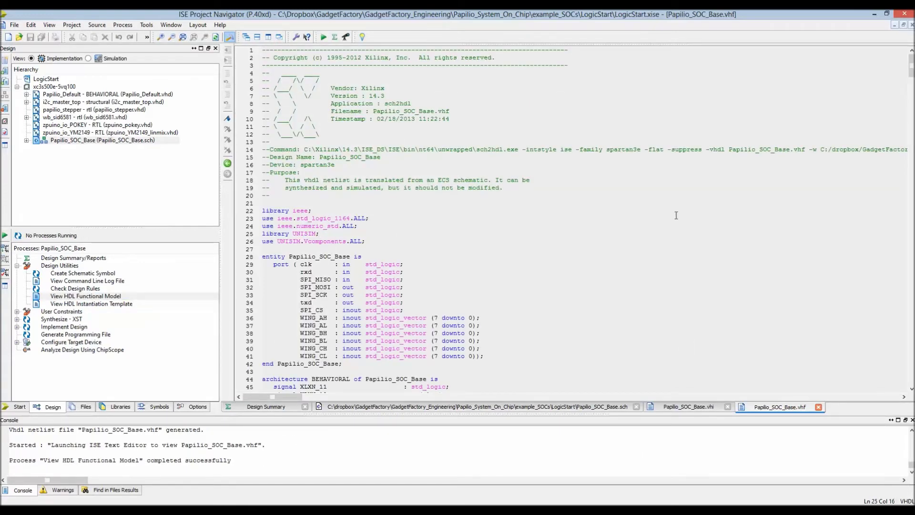
Review the generated Papilio_SOC_Base.vhf netlist, then go back to the Papilio_SOC_Base.sch schematic.
{"action": "scroll", "coordinate": [651, 216], "scroll_direction": "down", "scroll_amount": 4}
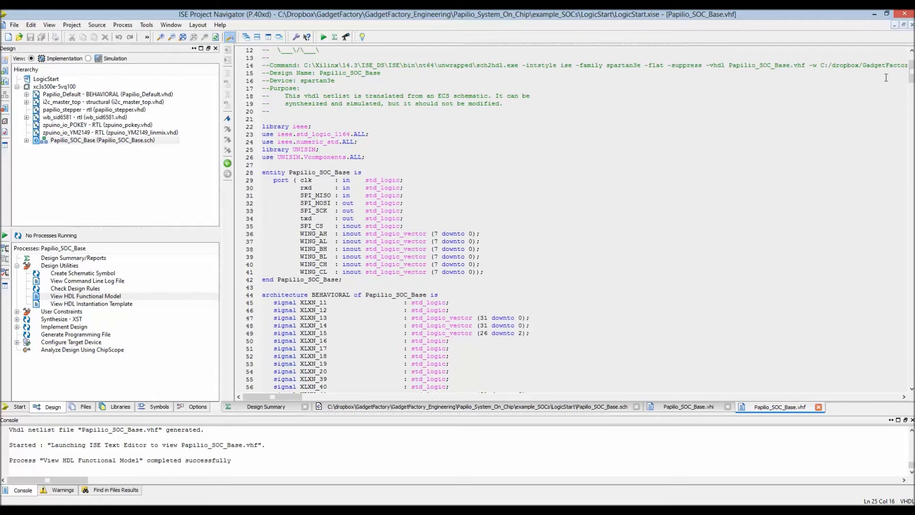
{"action": "left_click_drag", "start_coordinate": [910, 72], "coordinate": [900, 52]}
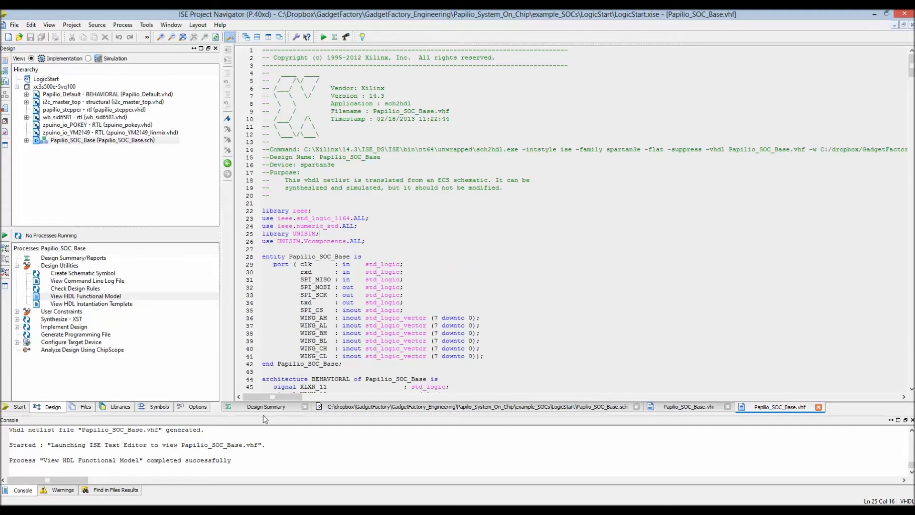
{"action": "left_click", "coordinate": [351, 407]}
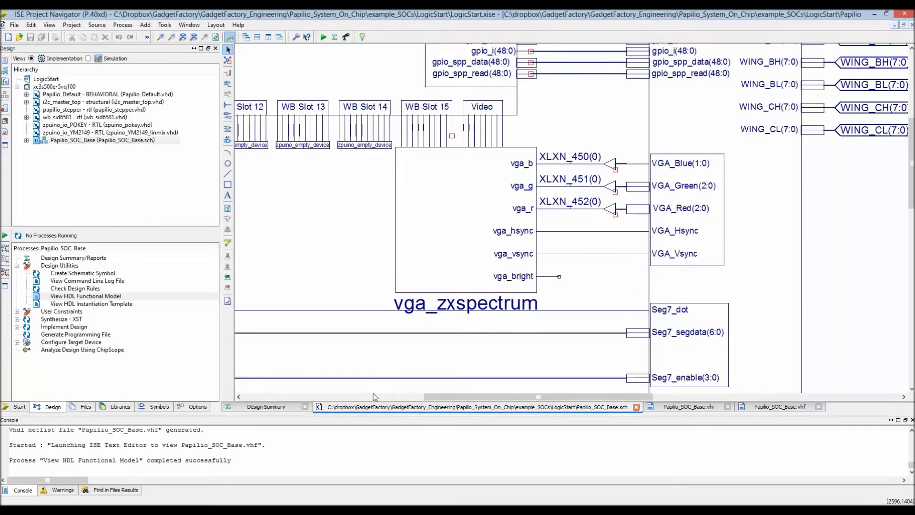
Run Generate Programming File for the Papilio_SOC_Base design to build its bit file.
{"action": "scroll", "coordinate": [458, 270], "scroll_direction": "down", "scroll_amount": 4}
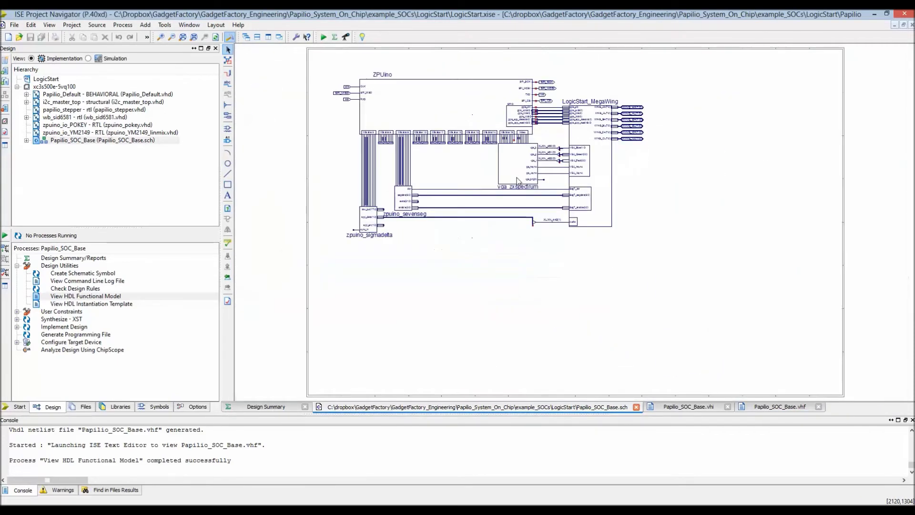
{"action": "scroll", "coordinate": [365, 99], "scroll_direction": "up", "scroll_amount": 3}
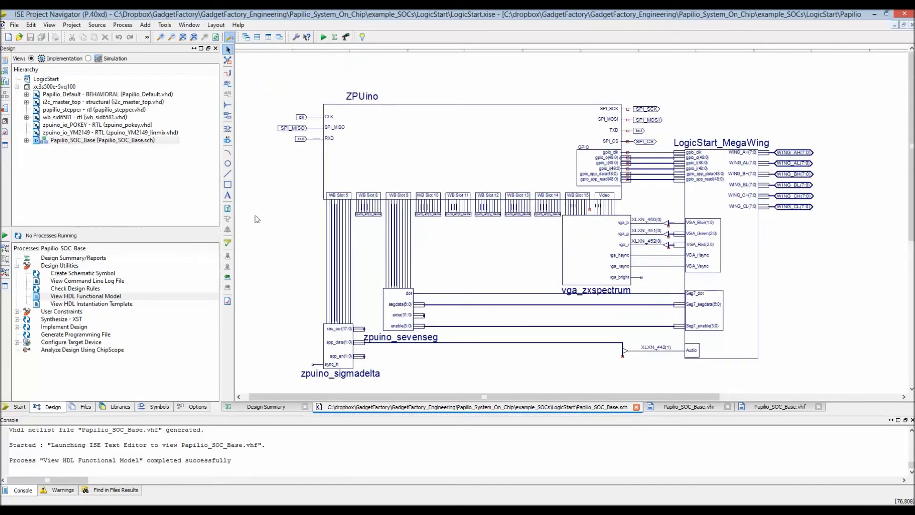
{"action": "left_click", "coordinate": [128, 141]}
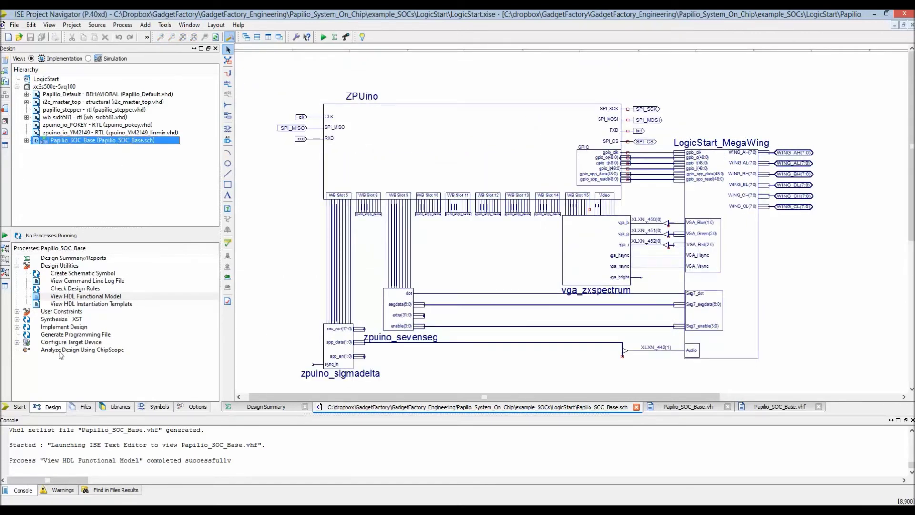
{"action": "double_click", "coordinate": [68, 336]}
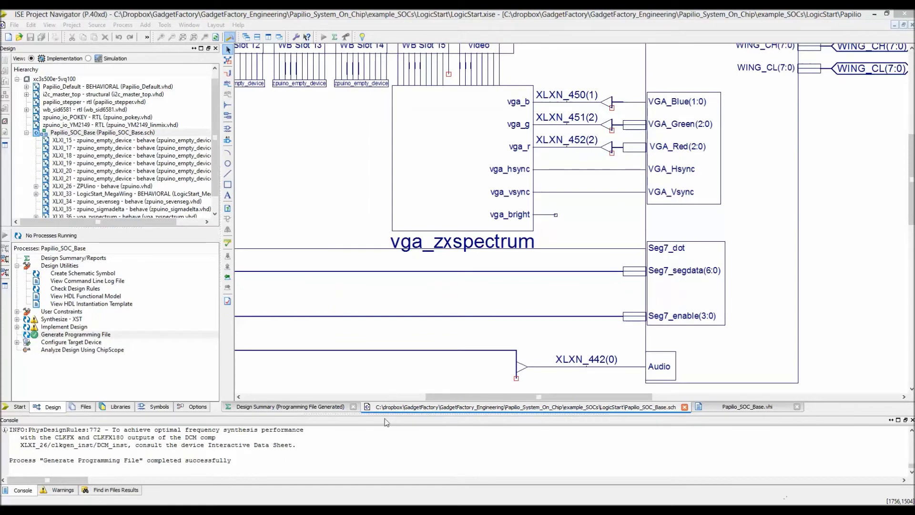
{"action": "left_click_drag", "start_coordinate": [256, 461], "coordinate": [46, 450]}
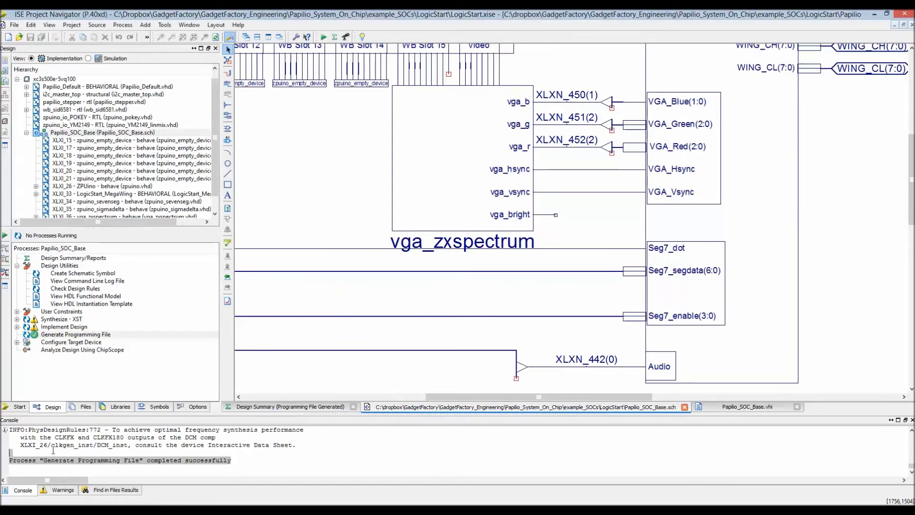
{"action": "scroll", "coordinate": [80, 448], "scroll_direction": "up", "scroll_amount": 2}
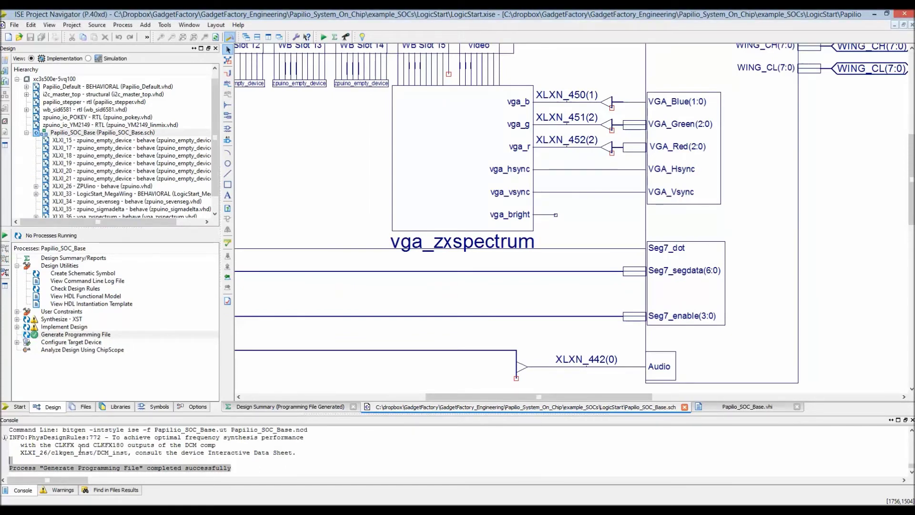
{"action": "scroll", "coordinate": [80, 448], "scroll_direction": "down", "scroll_amount": 2}
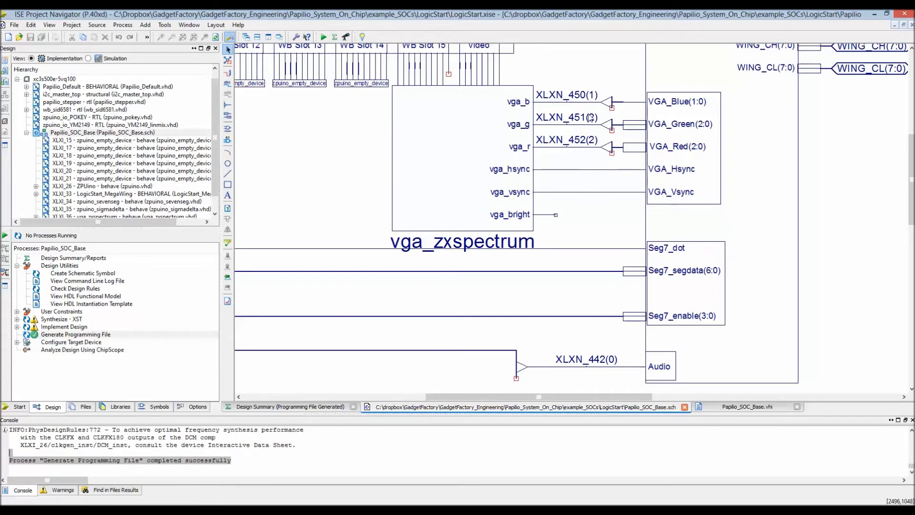
{"action": "left_click", "coordinate": [612, 368]}
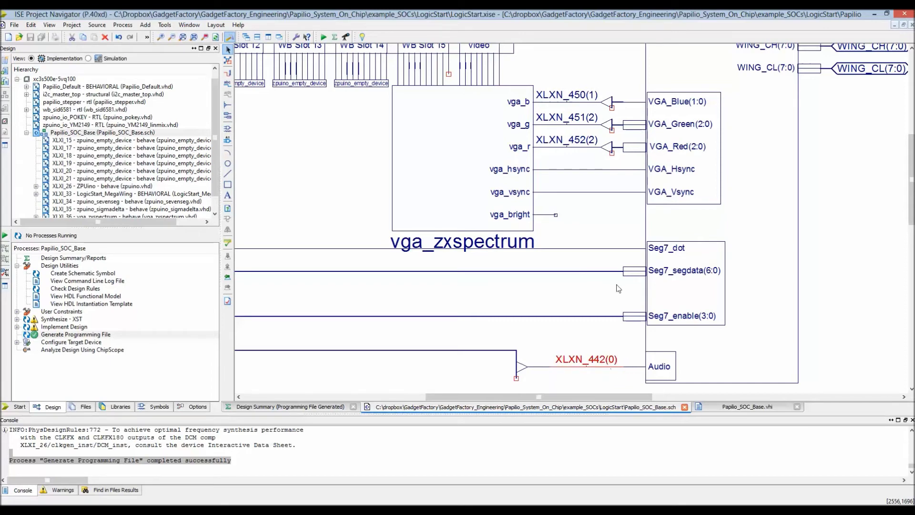
{"action": "left_click", "coordinate": [585, 104]}
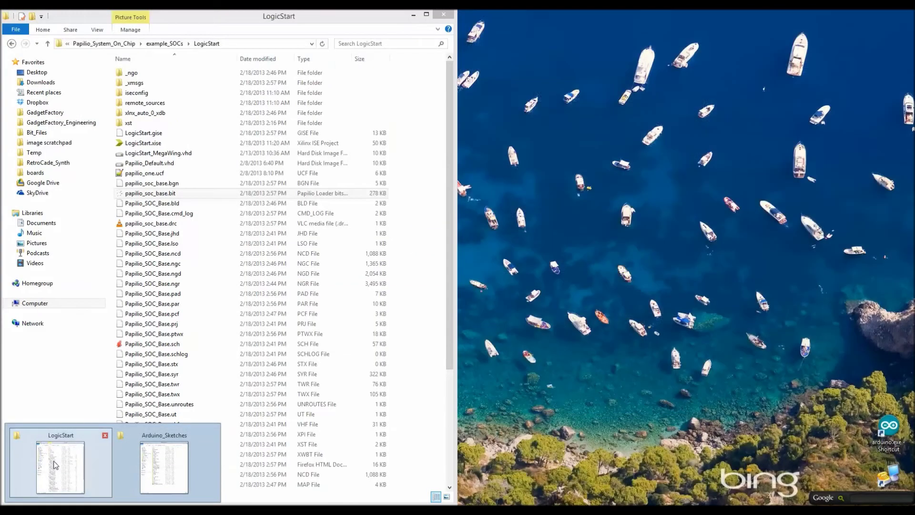
Open the LogicStart folder and bring up the actions for papilio_soc_base.bit.
{"action": "left_click", "coordinate": [54, 465]}
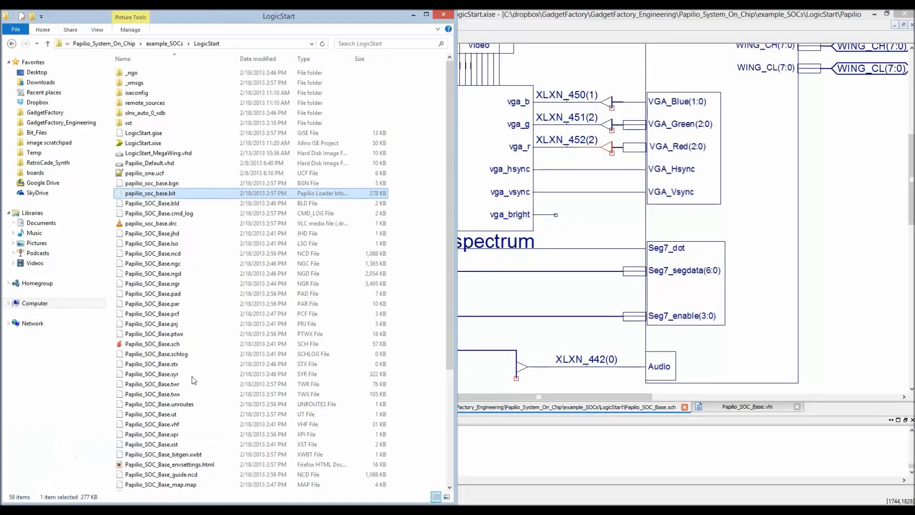
{"action": "right_click", "coordinate": [163, 196]}
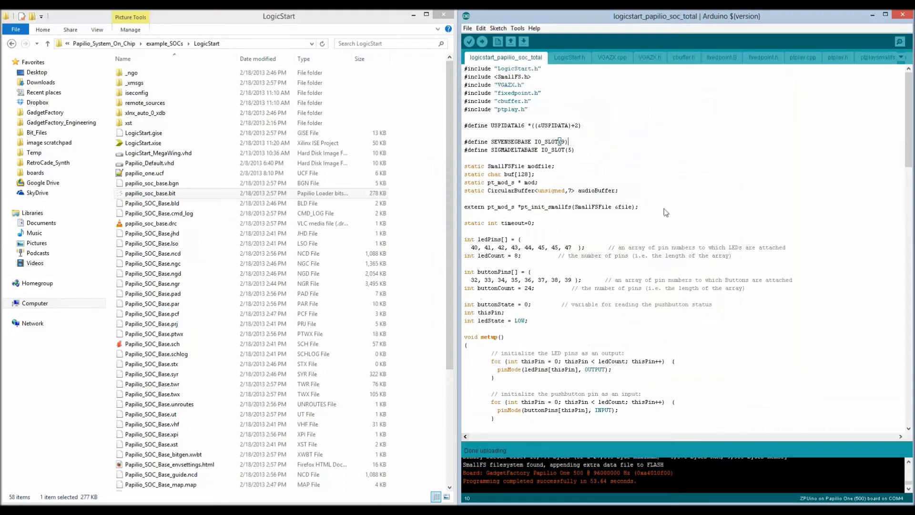
{"action": "left_click", "coordinate": [694, 168]}
{"action": "double_click", "coordinate": [527, 143]}
{"action": "left_click", "coordinate": [565, 147]}
{"action": "double_click", "coordinate": [520, 151]}
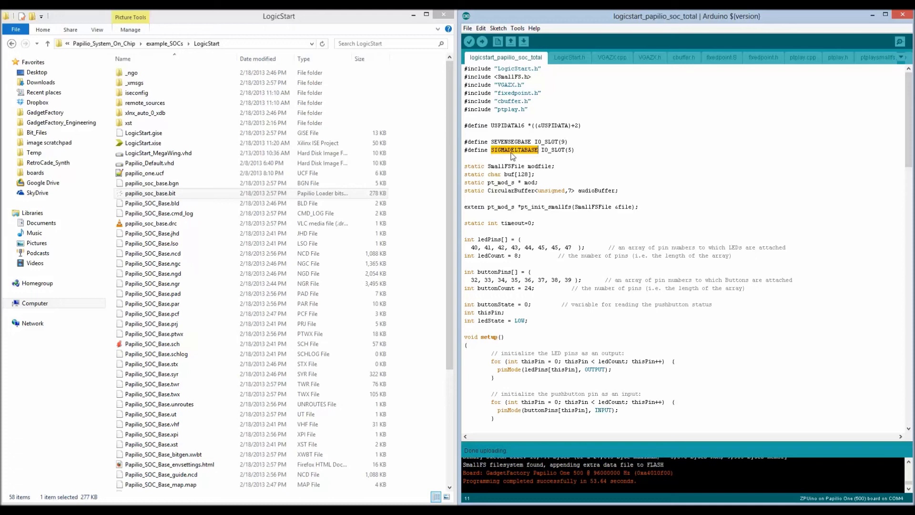
{"action": "left_click", "coordinate": [572, 152]}
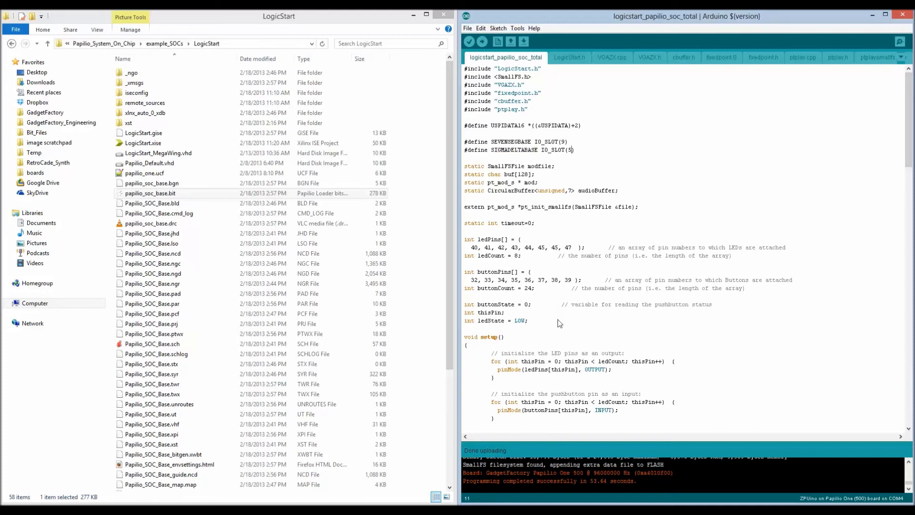
{"action": "scroll", "coordinate": [557, 320], "scroll_direction": "down", "scroll_amount": 4}
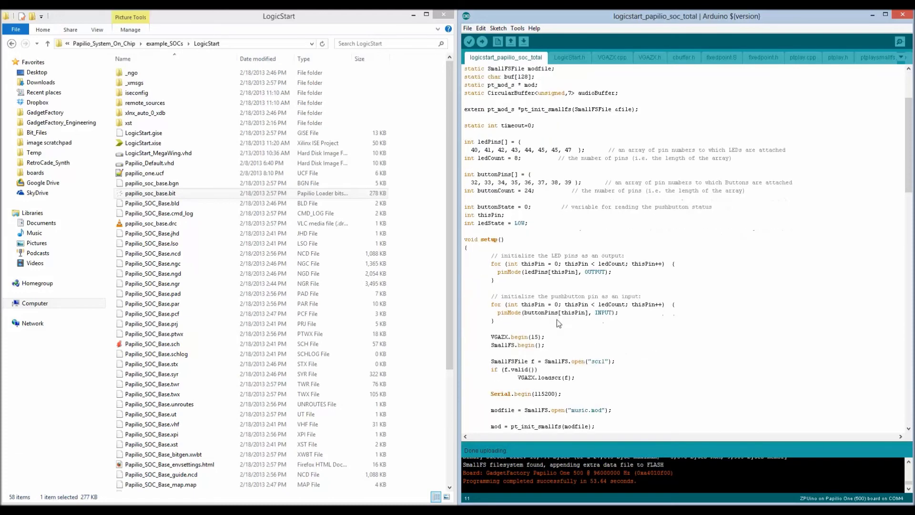
{"action": "left_click", "coordinate": [539, 339]}
{"action": "double_click", "coordinate": [535, 337]}
{"action": "key", "text": "alt+Tab"}
Zoom the schematic onto the WB slots feeding zpuino_sigmadelta, zpuino_sevenseg and vga_zxspectrum.
{"action": "scroll", "coordinate": [568, 266], "scroll_direction": "down", "scroll_amount": 5}
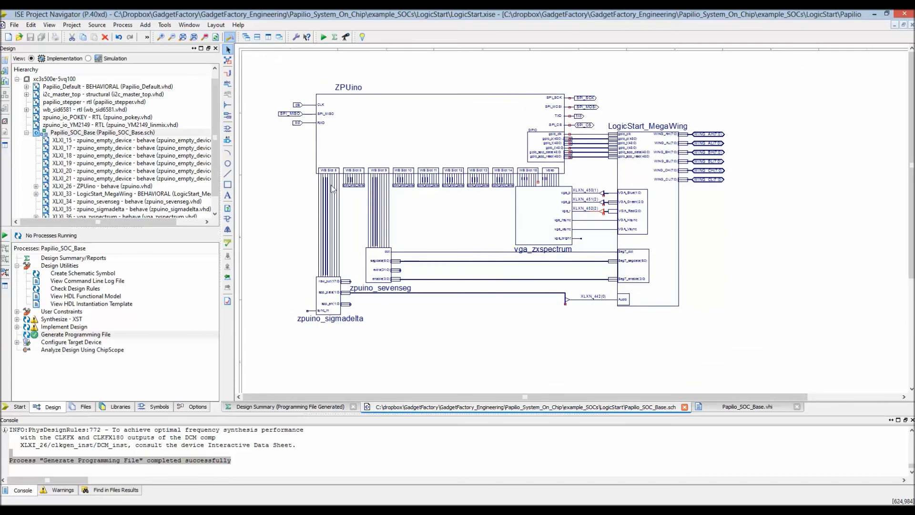
{"action": "scroll", "coordinate": [332, 190], "scroll_direction": "up", "scroll_amount": 3}
{"action": "scroll", "coordinate": [332, 190], "scroll_direction": "down", "scroll_amount": 1}
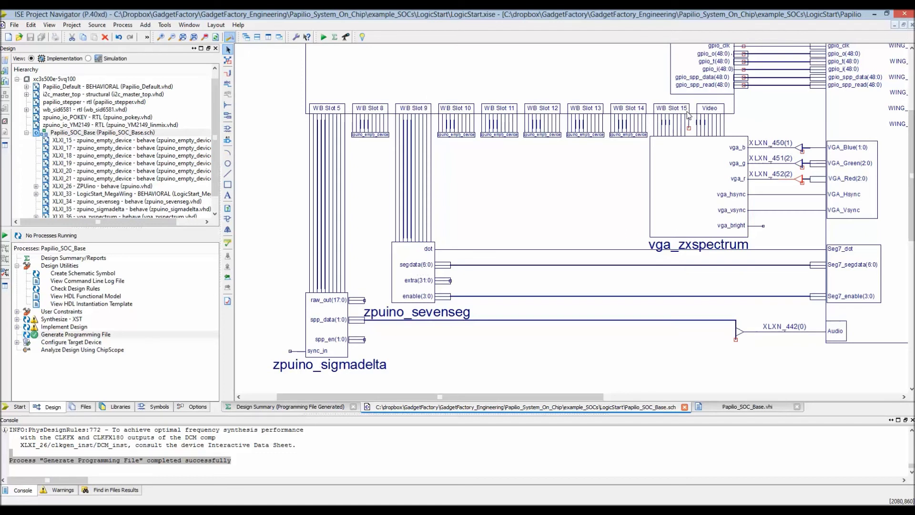
Switch back to the Arduino IDE and upload the sketch to the Papilio One board.
{"action": "left_click", "coordinate": [876, 12]}
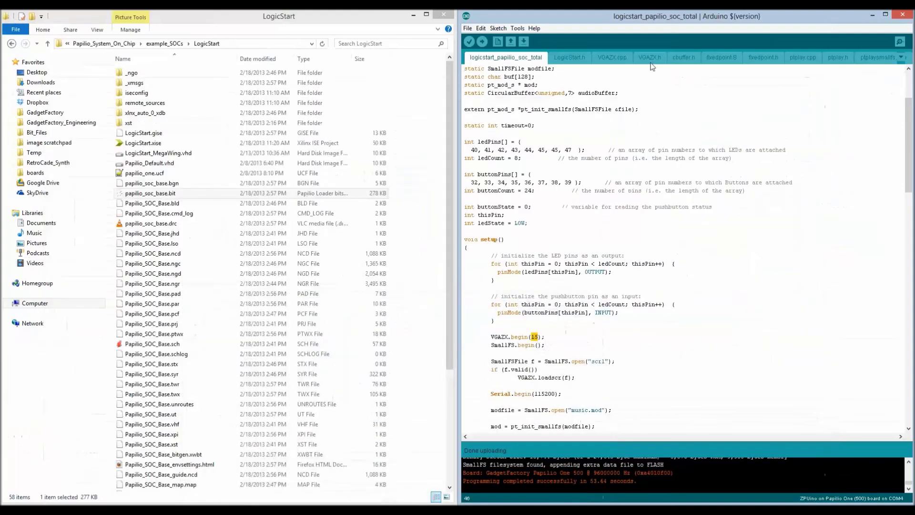
{"action": "left_click", "coordinate": [481, 44]}
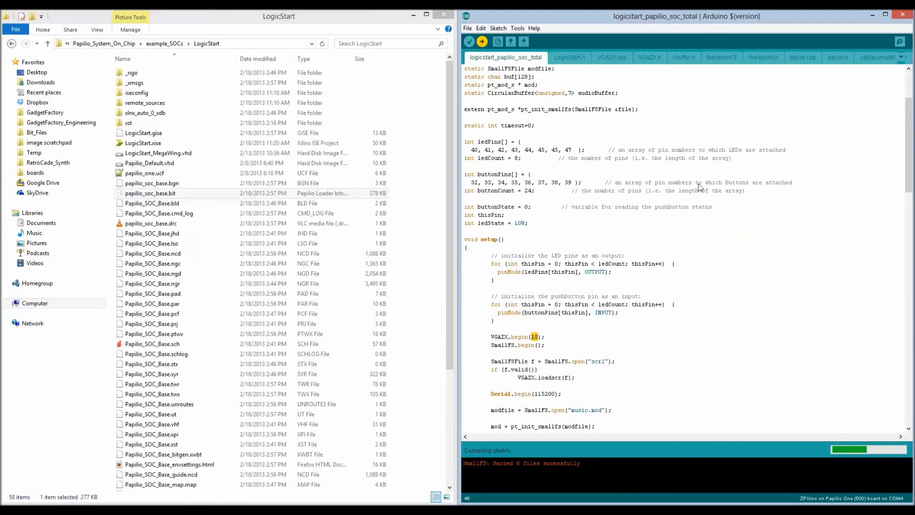